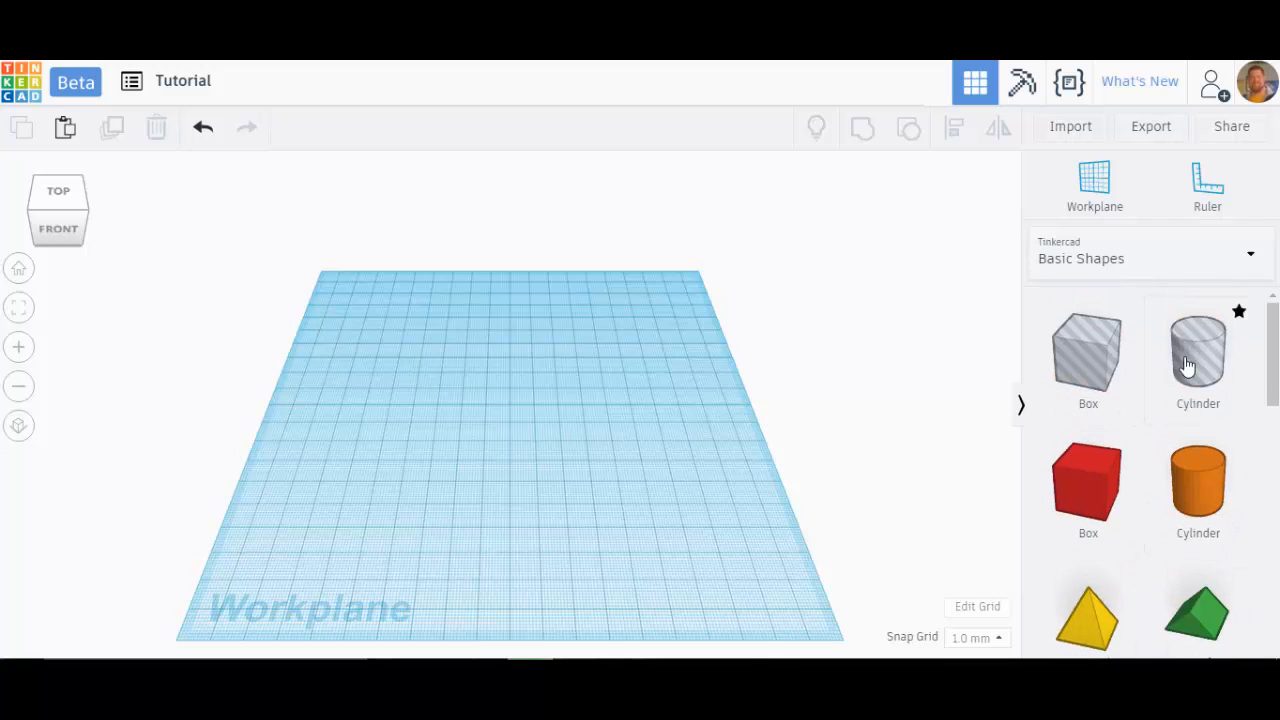
Step: Browse the Text category of the shape library
click(1258, 261)
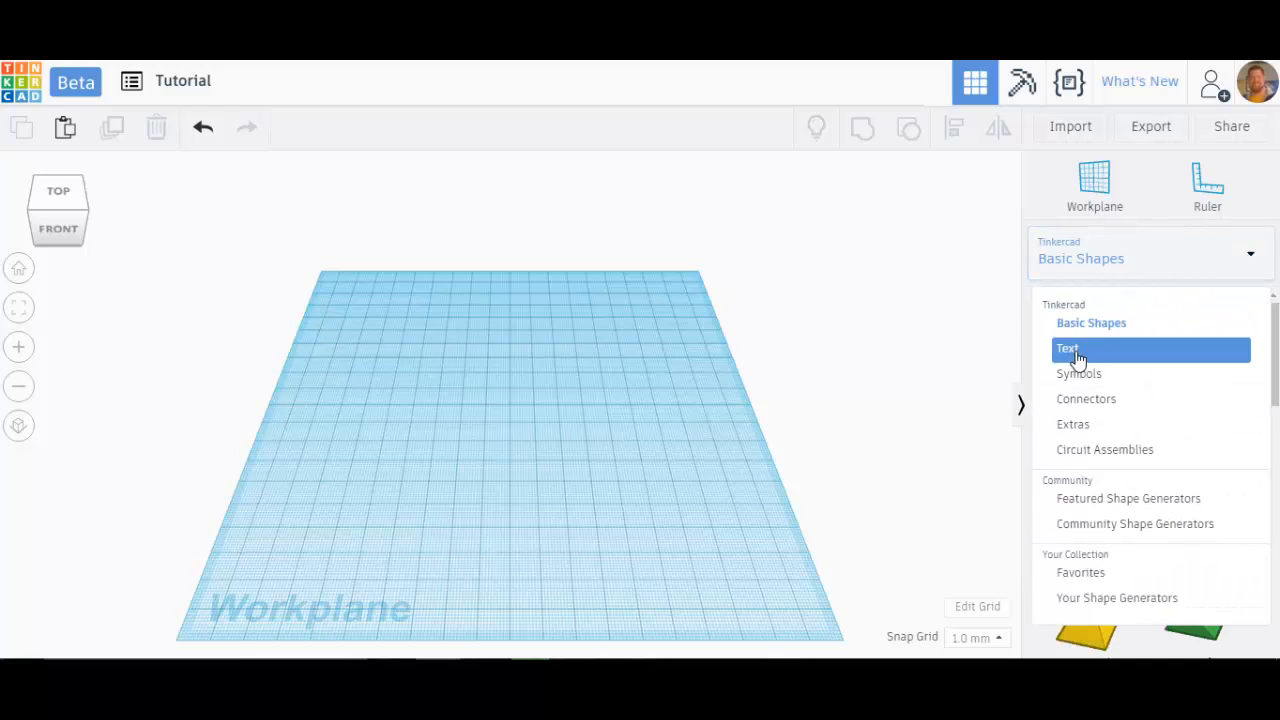
click(1075, 350)
scroll(1128, 408, down, 2)
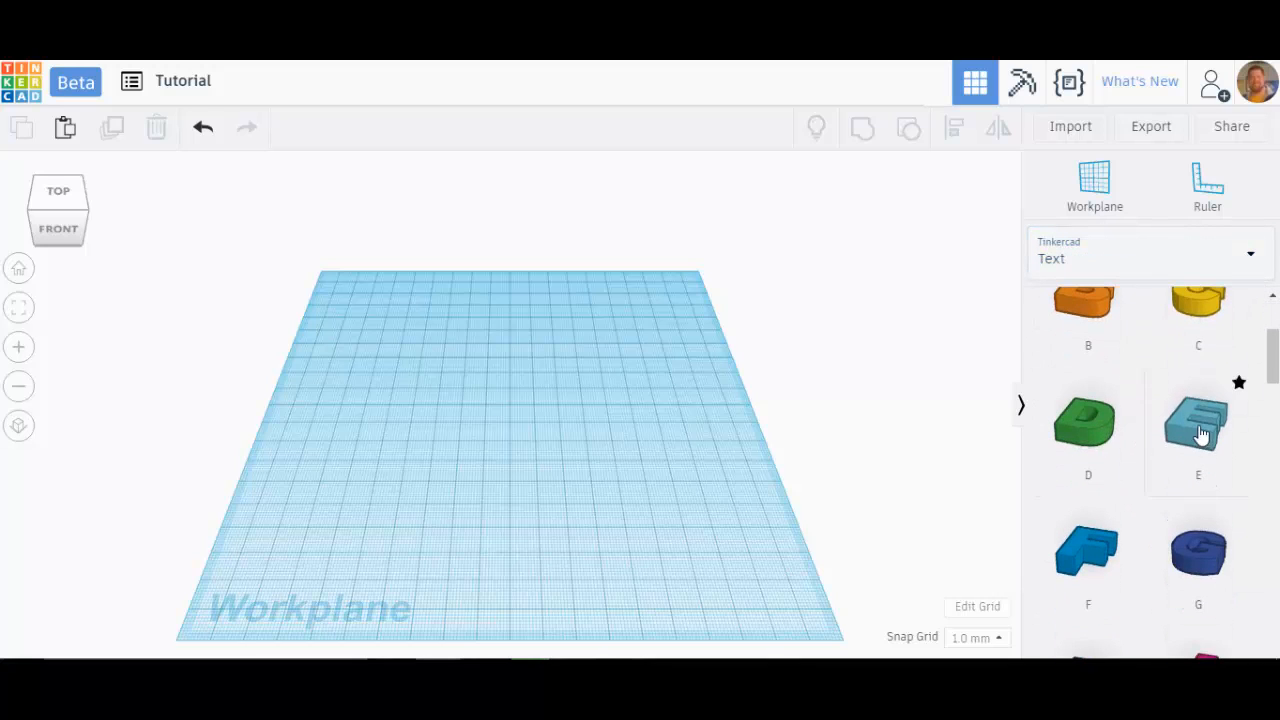
scroll(1160, 363, up, 2)
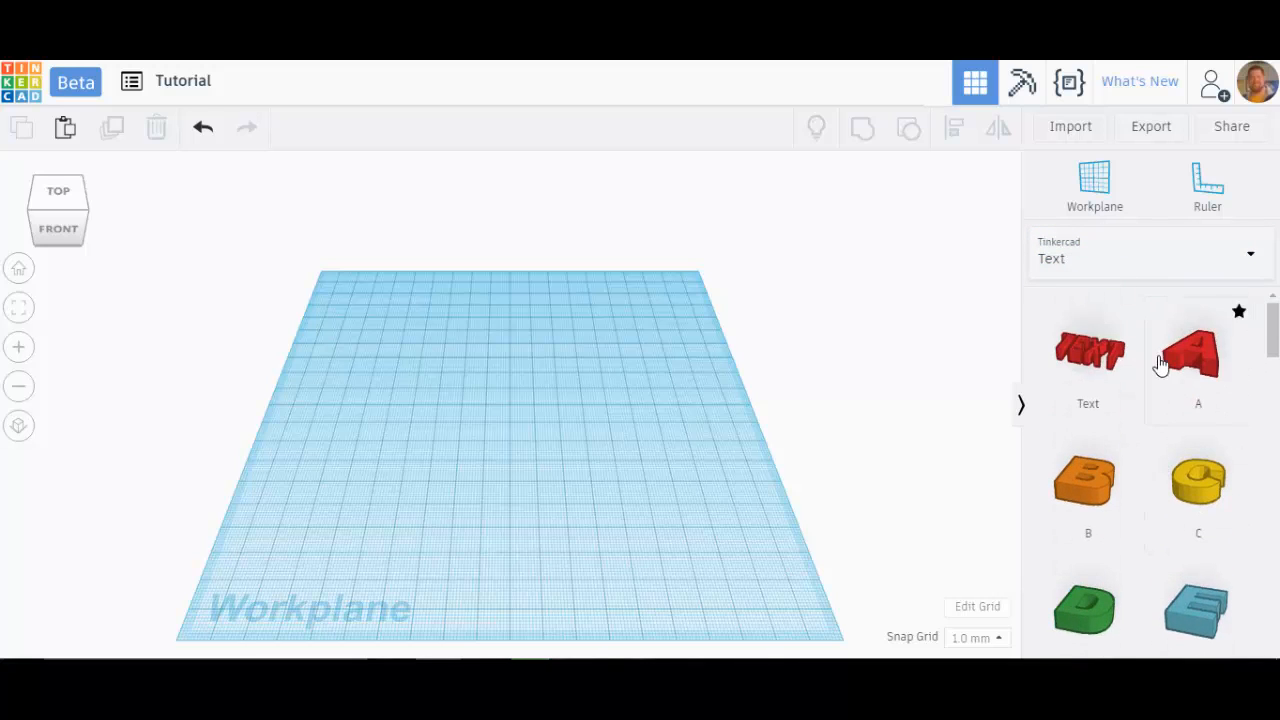
Step: Switch the shape library to Symbols and place a Dice shape in the middle of the workplane
click(1250, 256)
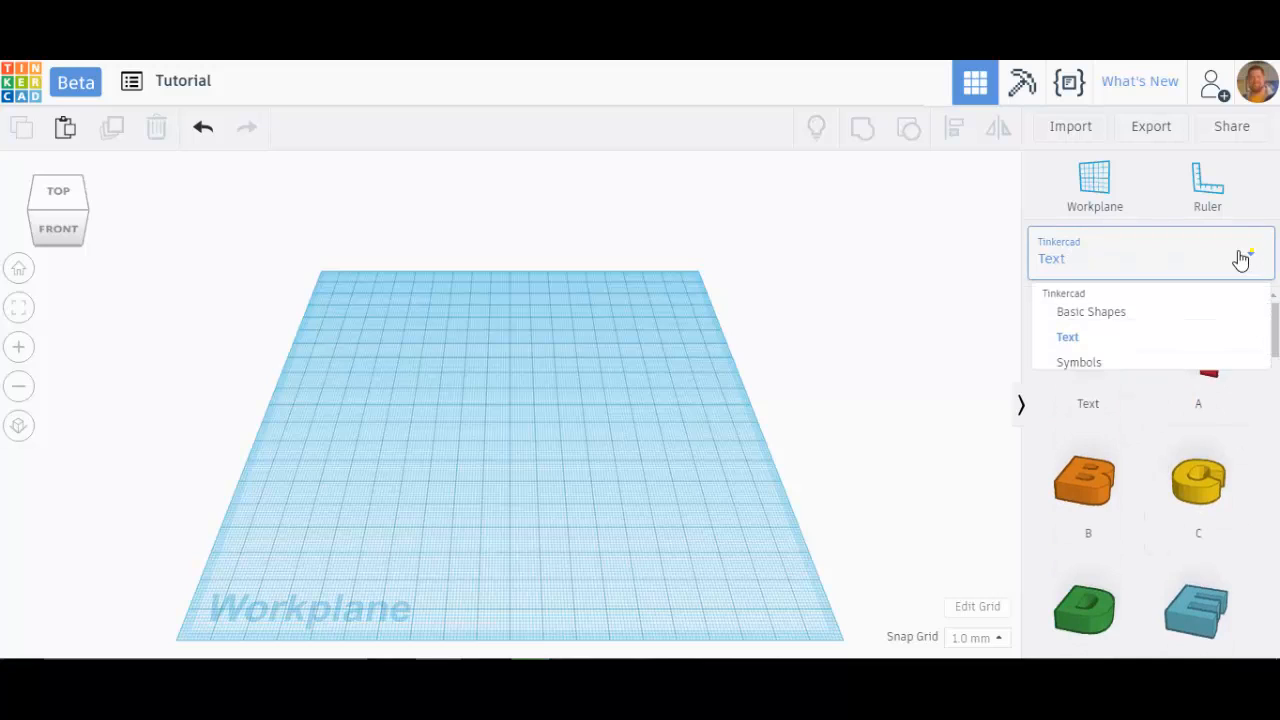
click(1078, 374)
scroll(1110, 410, down, 3)
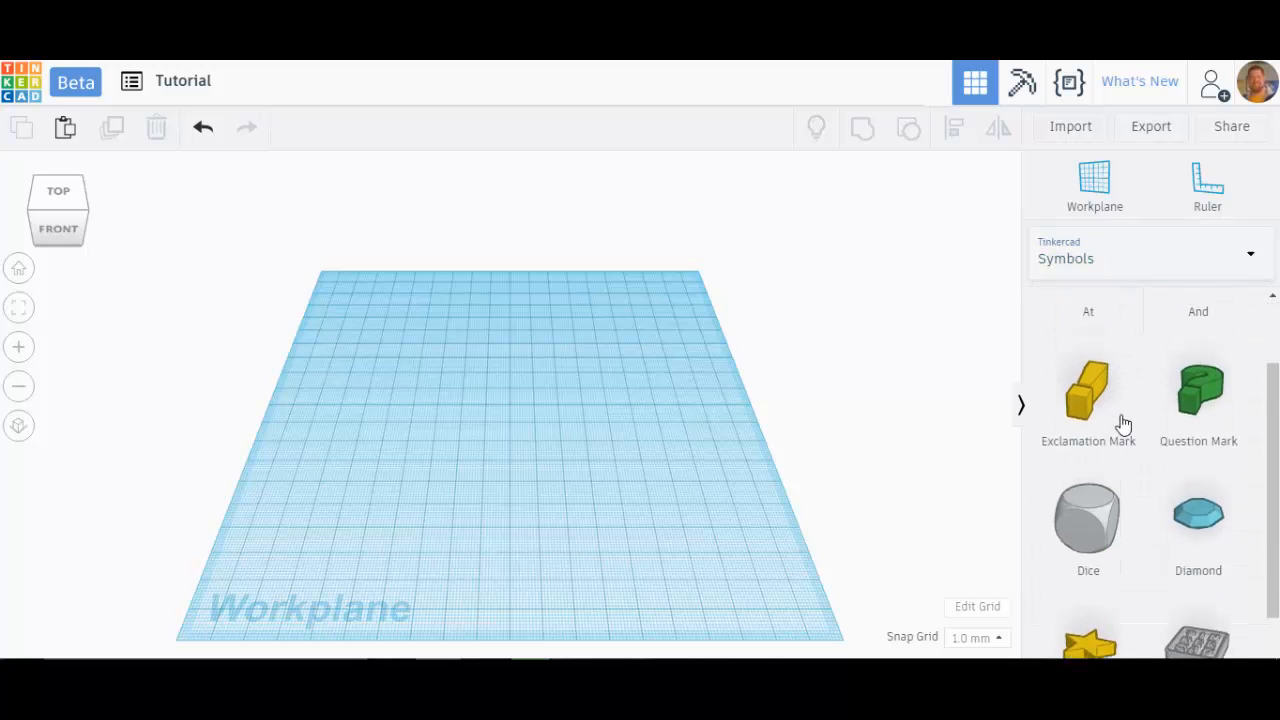
drag(1103, 441, 512, 428)
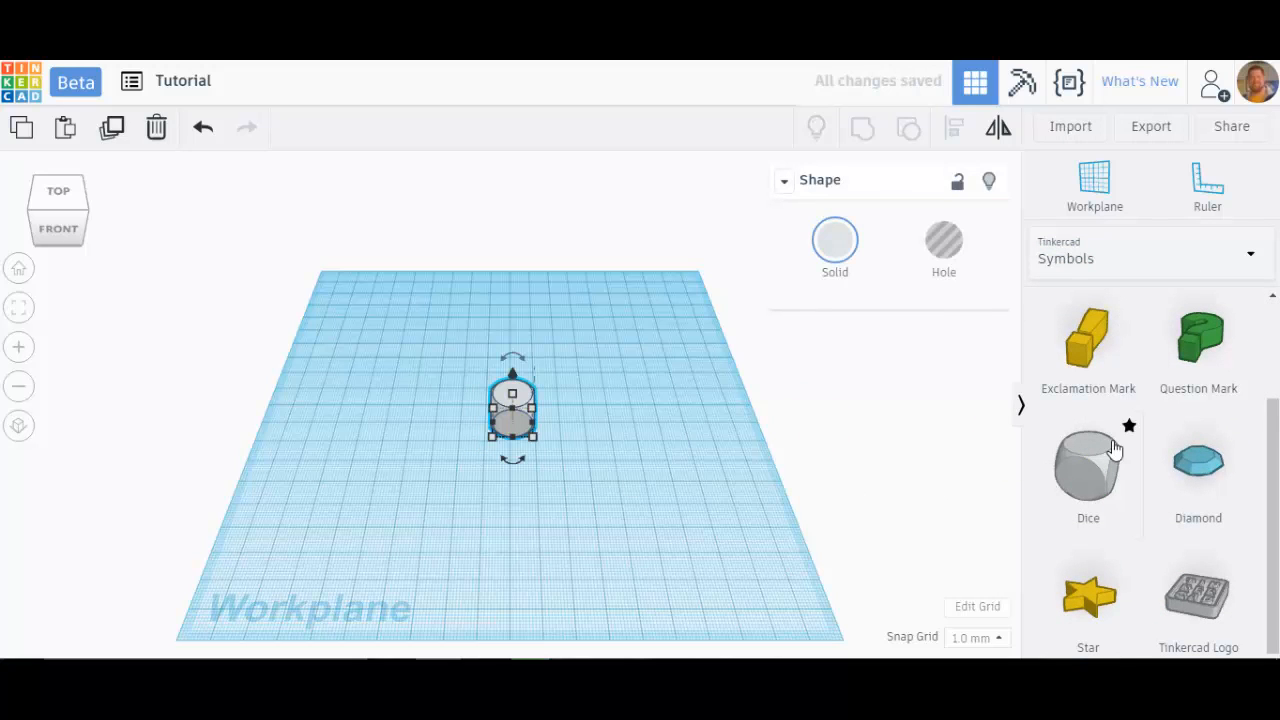
Step: Switch the shape library to Community Shape Generators and scroll through the available generators
click(1240, 260)
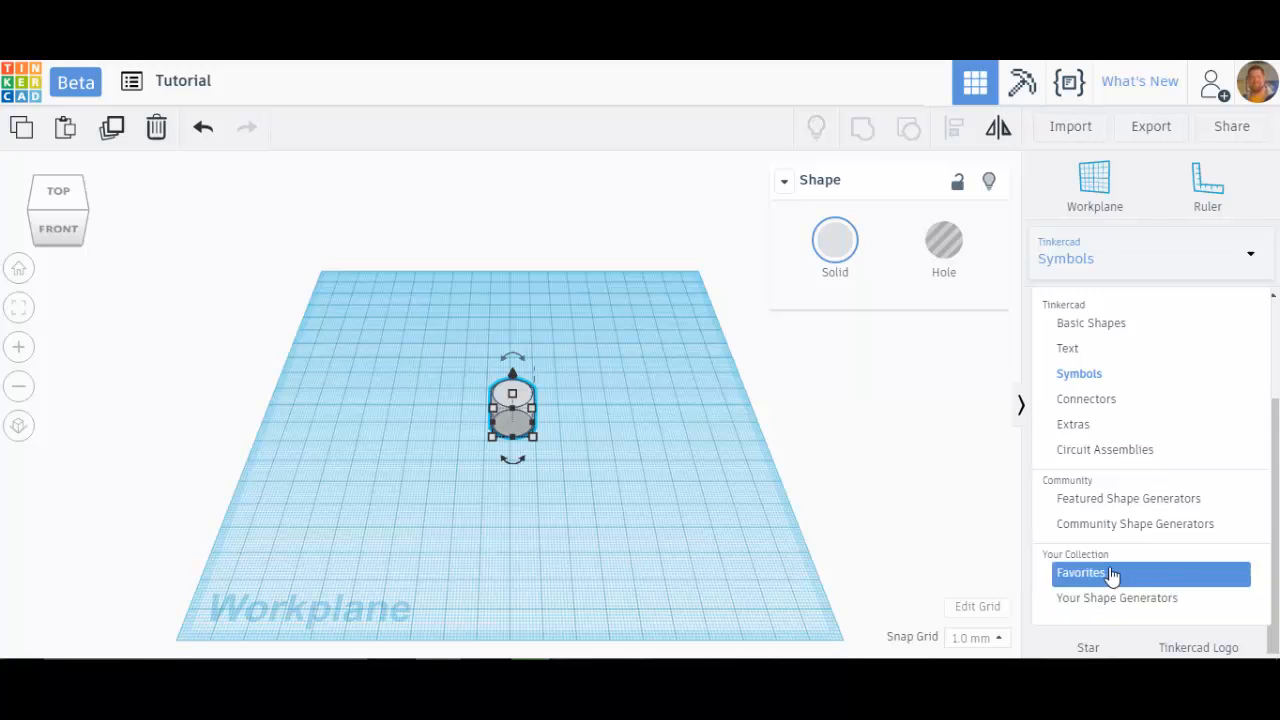
click(1157, 524)
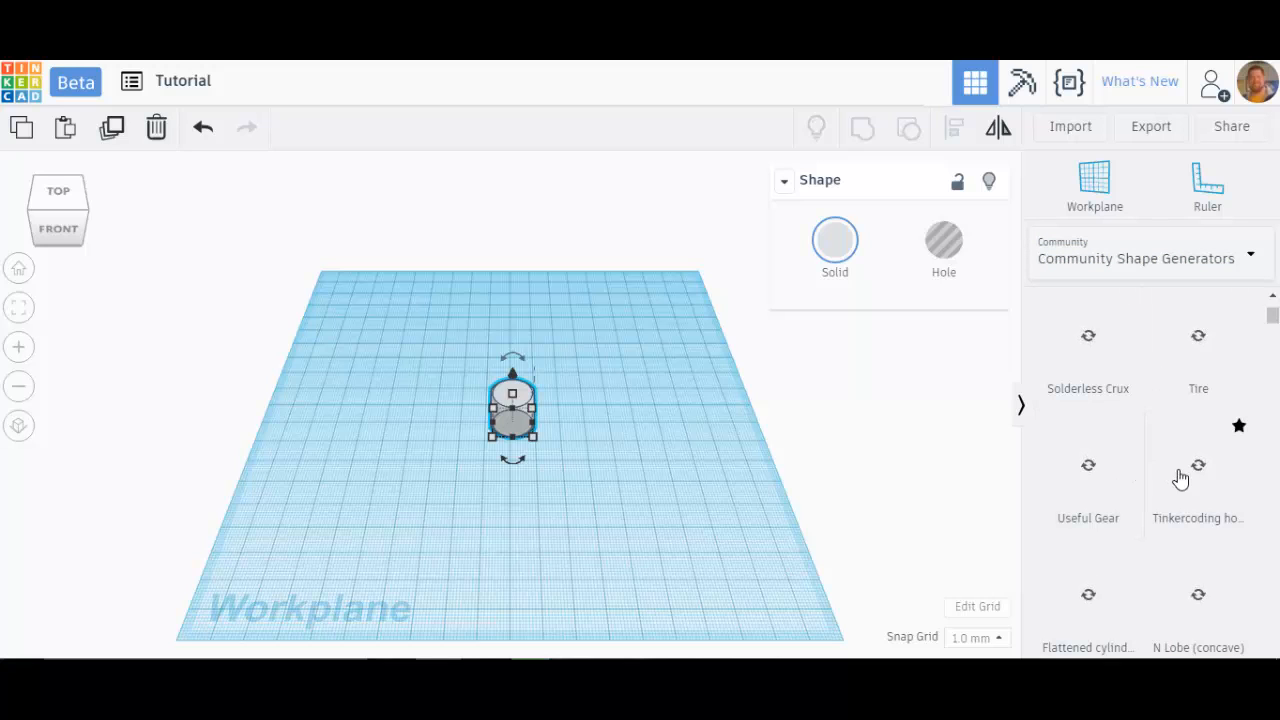
scroll(1089, 477, down, 1)
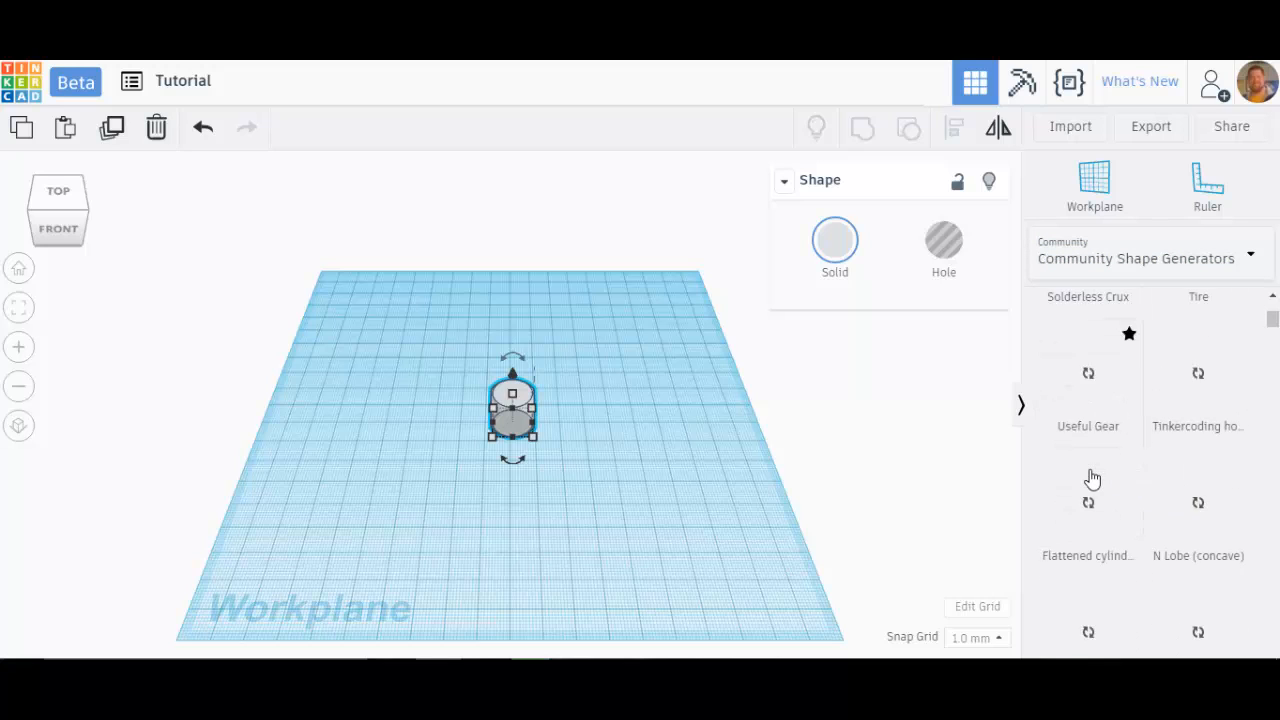
scroll(1090, 479, down, 1)
scroll(1090, 479, up, 3)
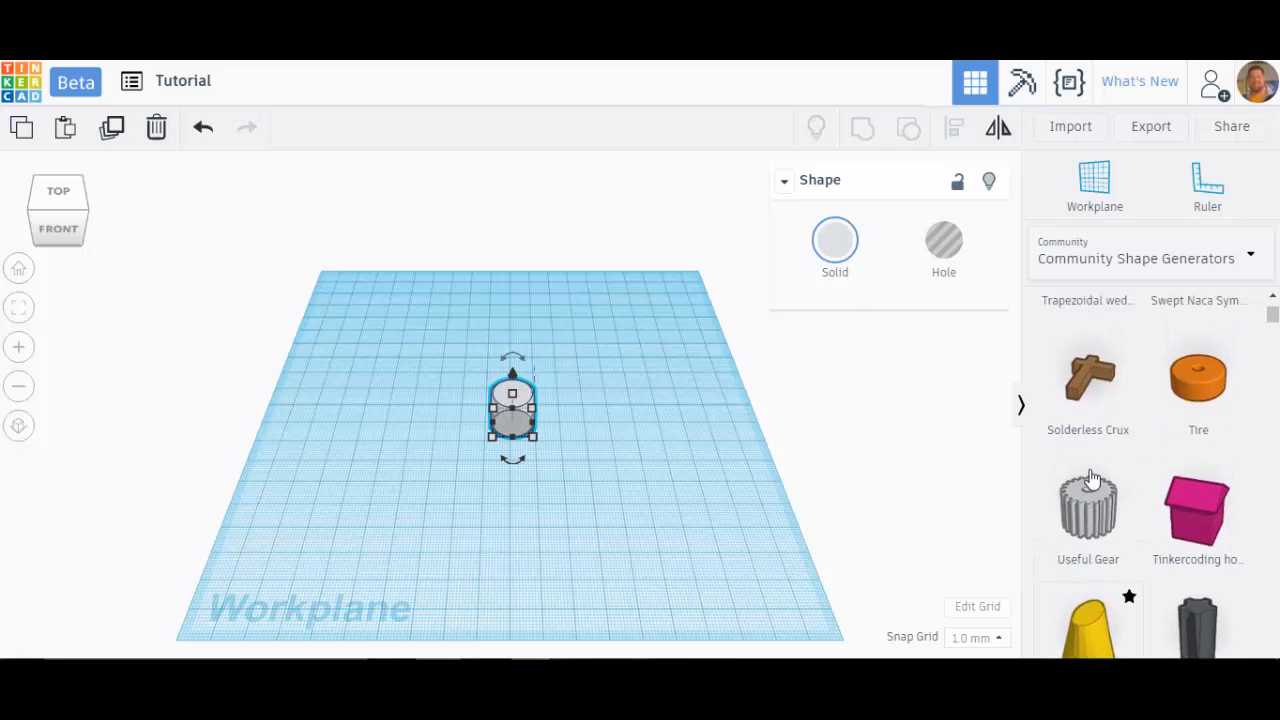
scroll(1091, 479, down, 1)
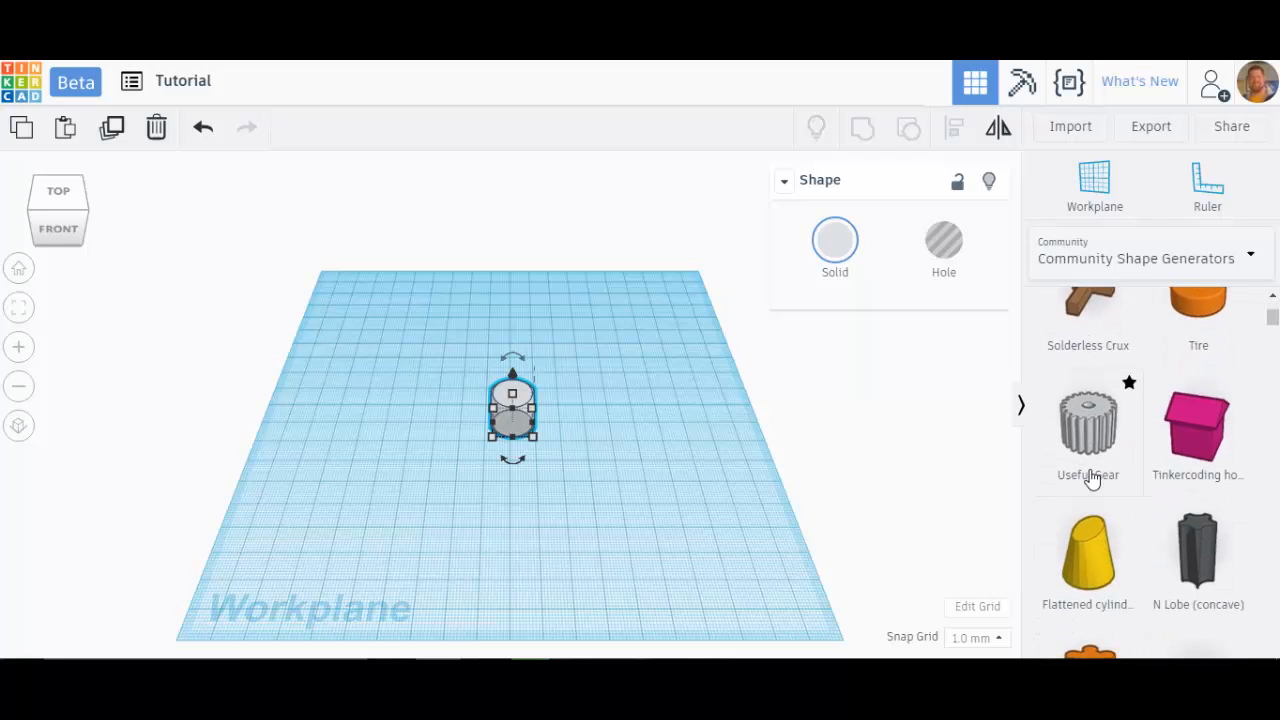
scroll(1091, 479, down, 2)
scroll(1091, 479, down, 1)
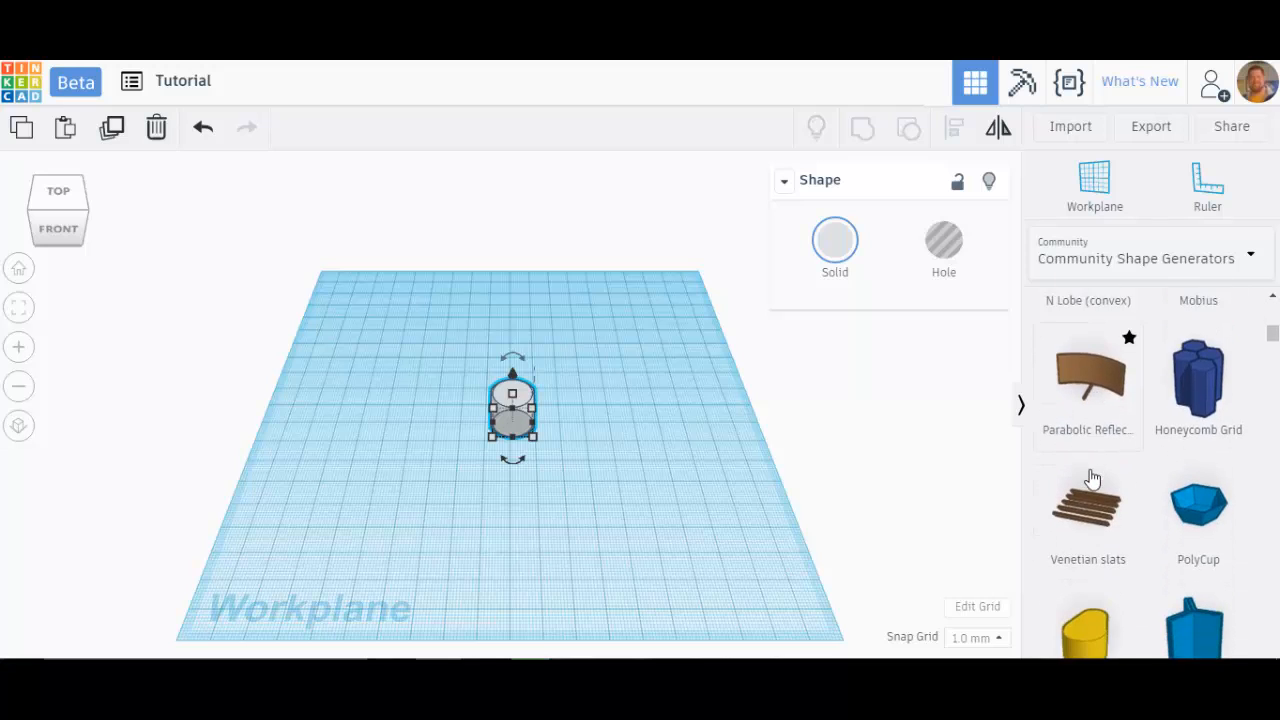
scroll(1091, 479, down, 1)
scroll(1091, 479, down, 2)
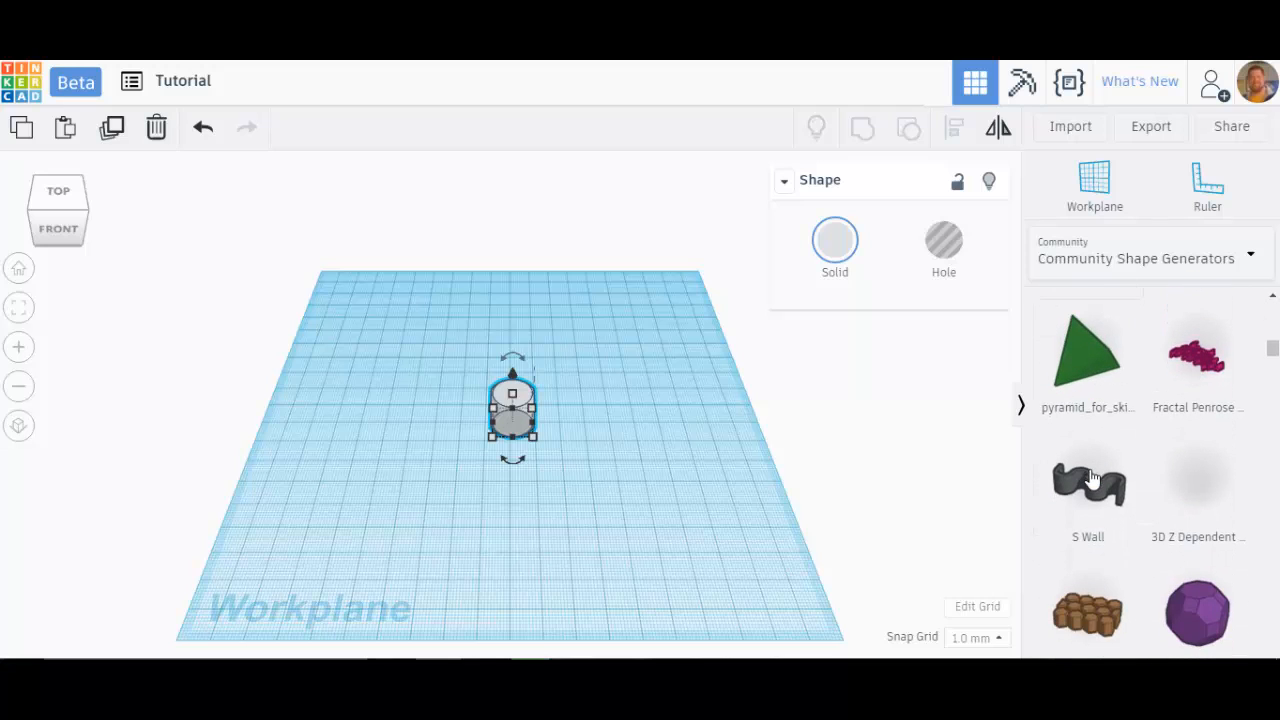
scroll(1100, 474, down, 3)
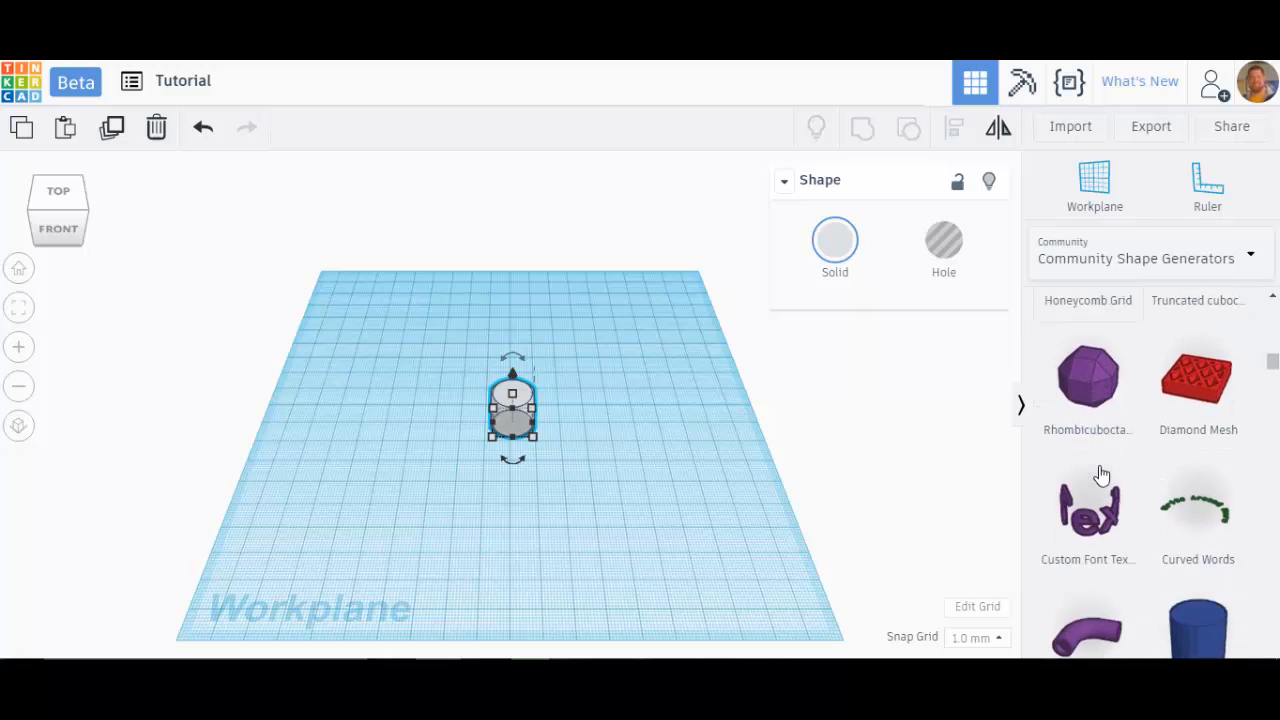
scroll(1100, 474, down, 1)
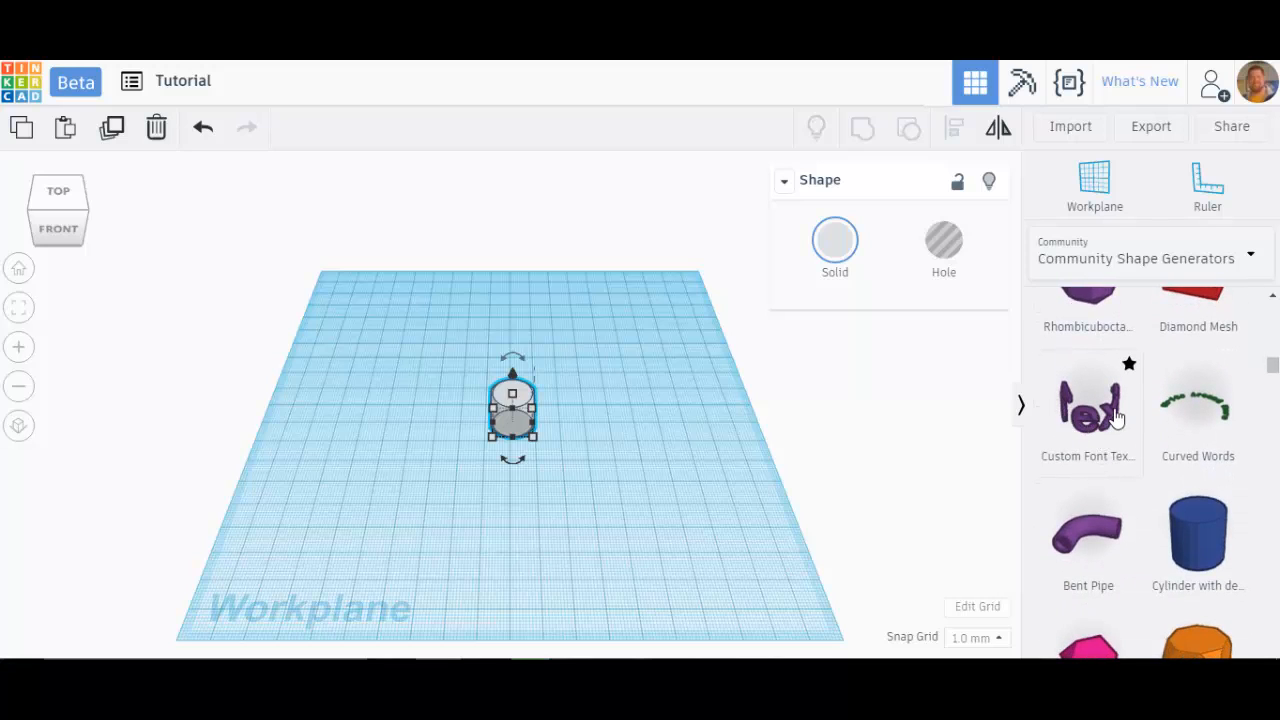
scroll(1078, 450, down, 2)
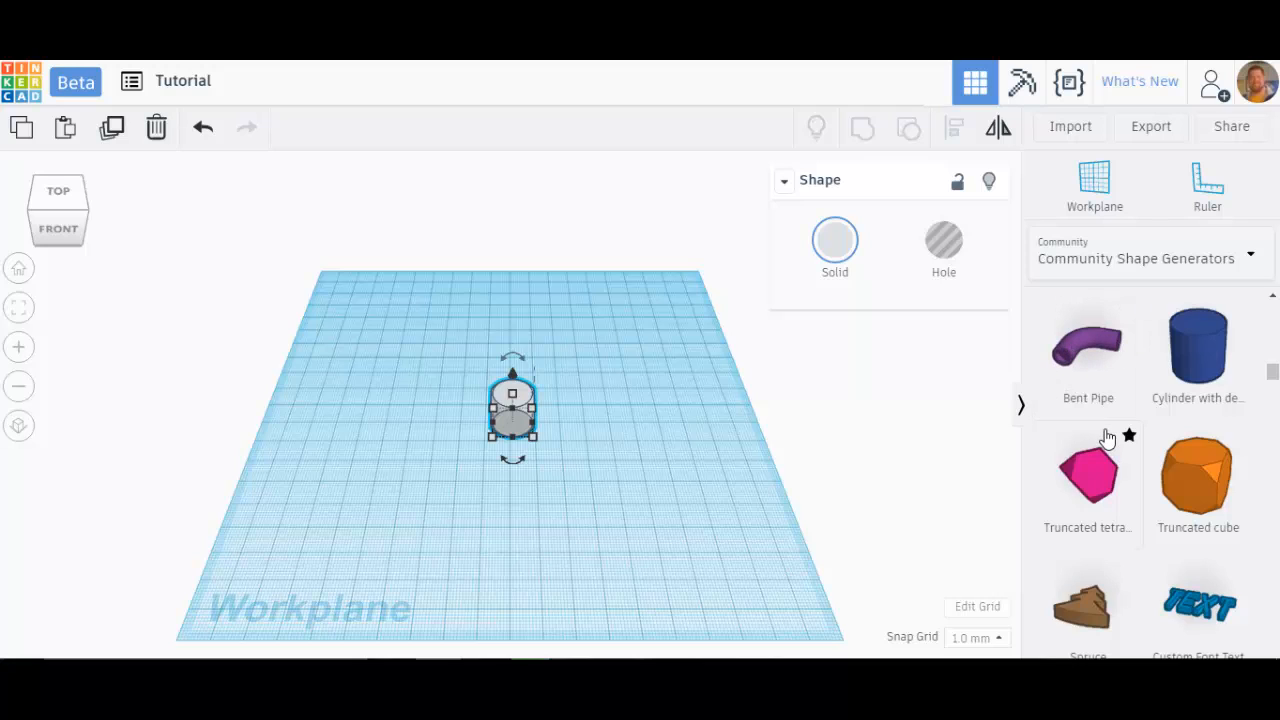
scroll(1103, 434, down, 2)
scroll(1199, 421, down, 1)
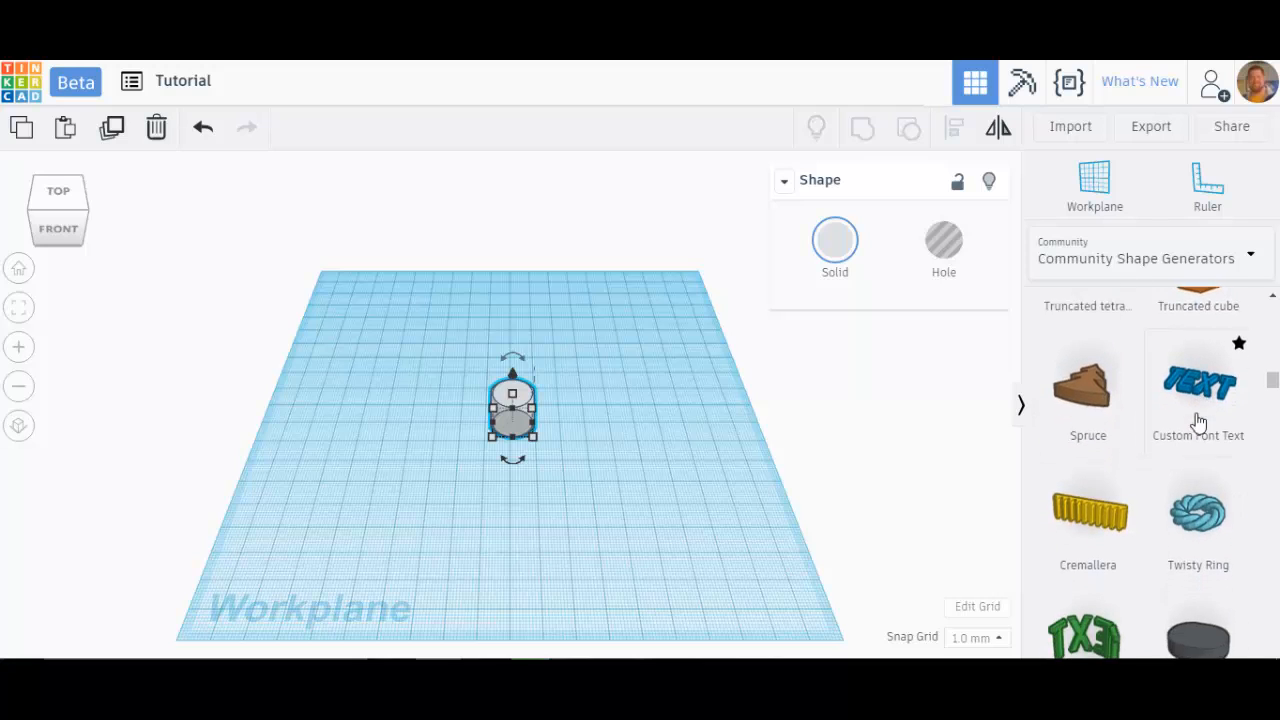
scroll(1148, 369, down, 4)
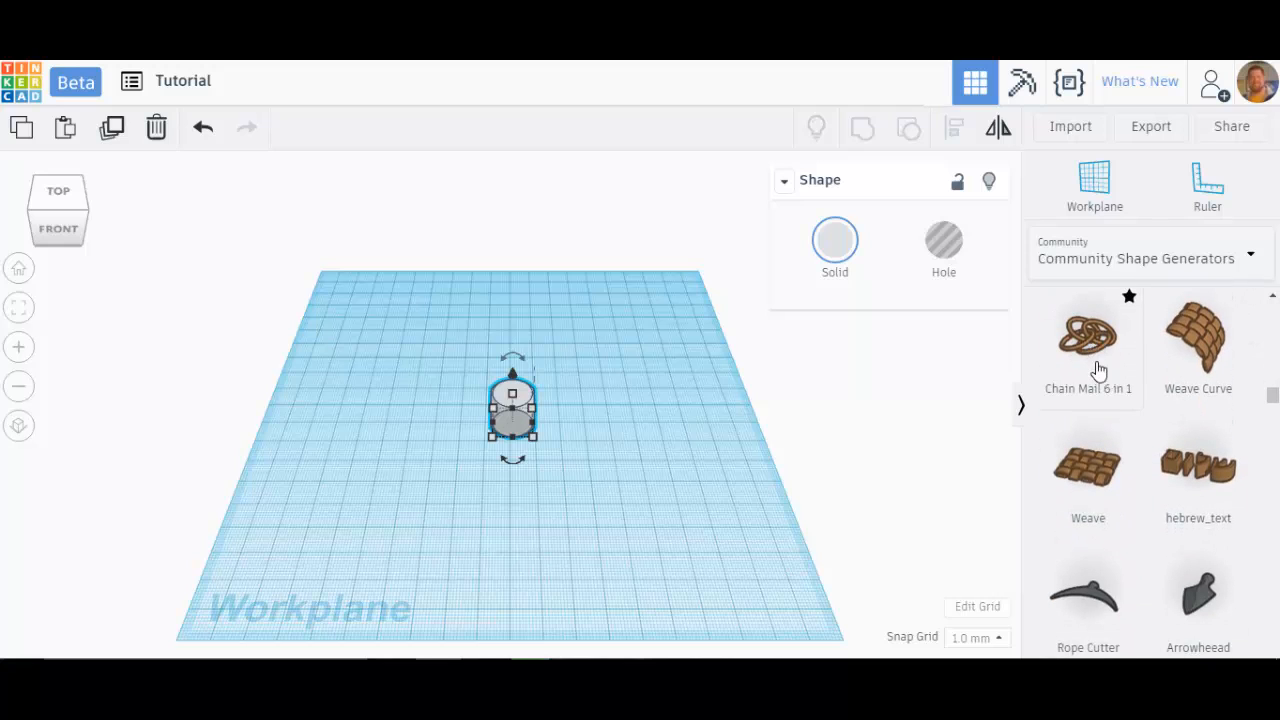
scroll(1098, 370, down, 5)
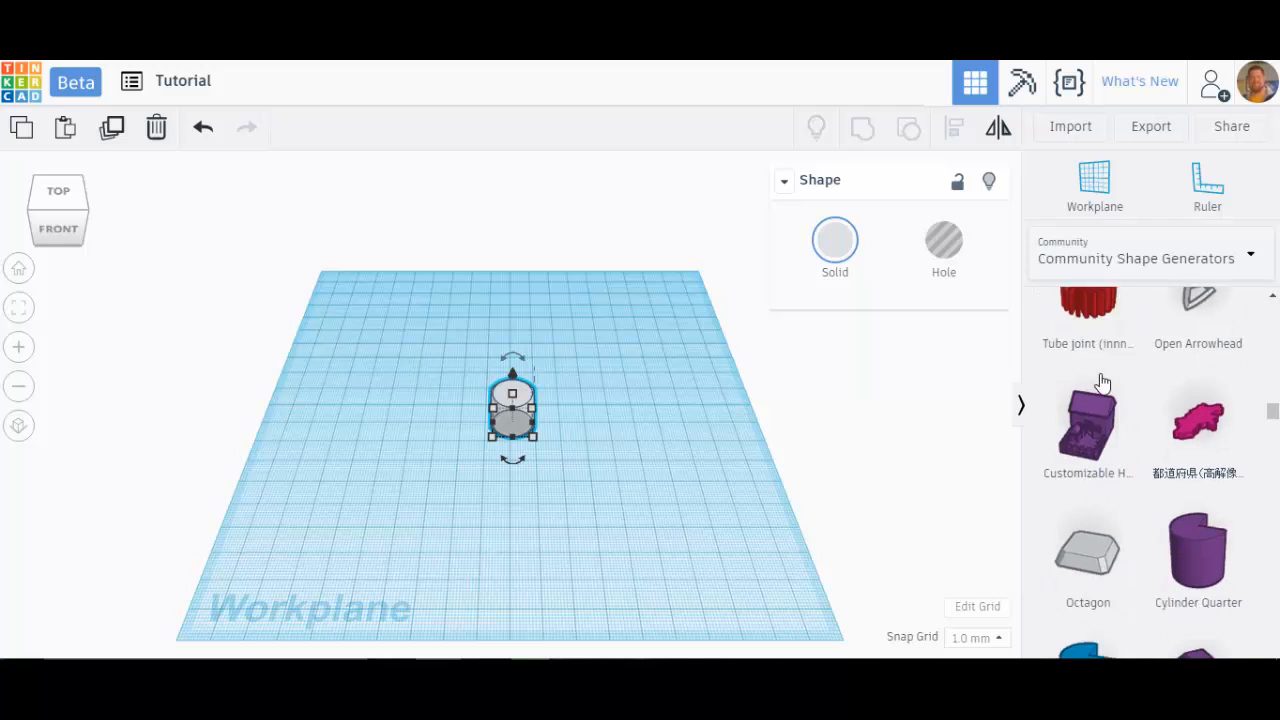
scroll(1101, 383, down, 2)
scroll(1103, 423, down, 2)
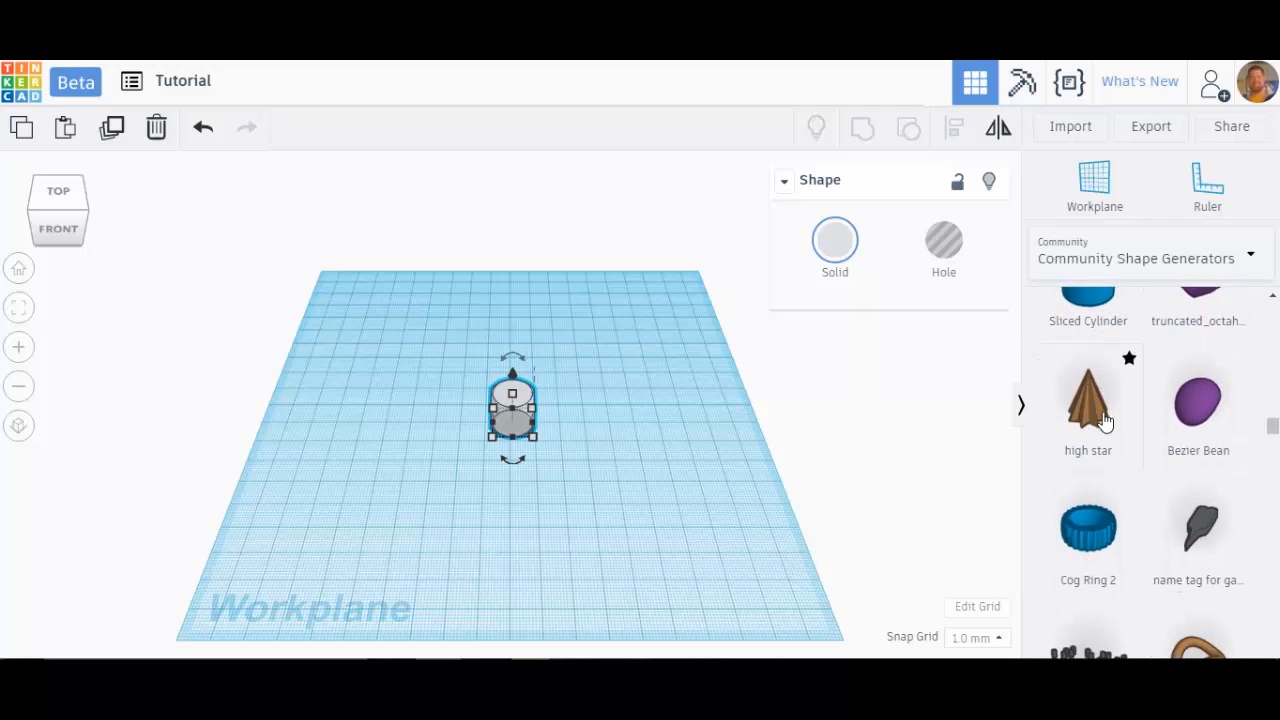
scroll(1105, 422, down, 5)
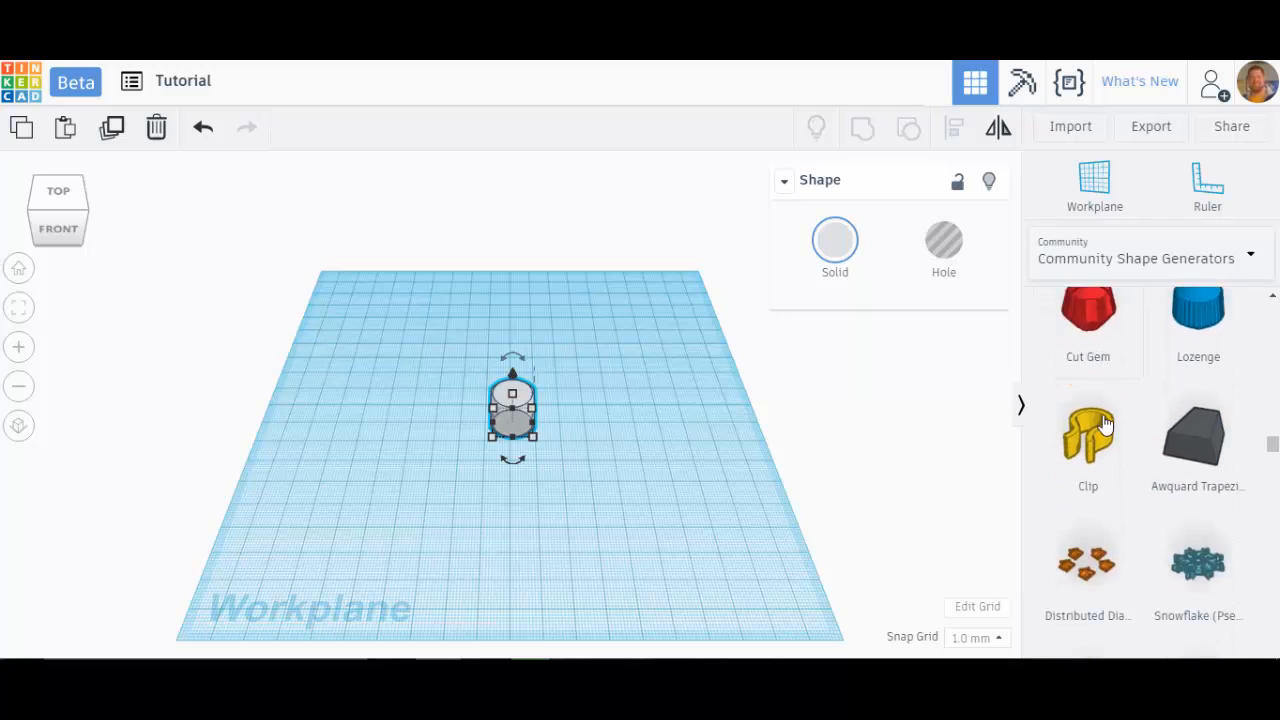
scroll(1105, 422, down, 5)
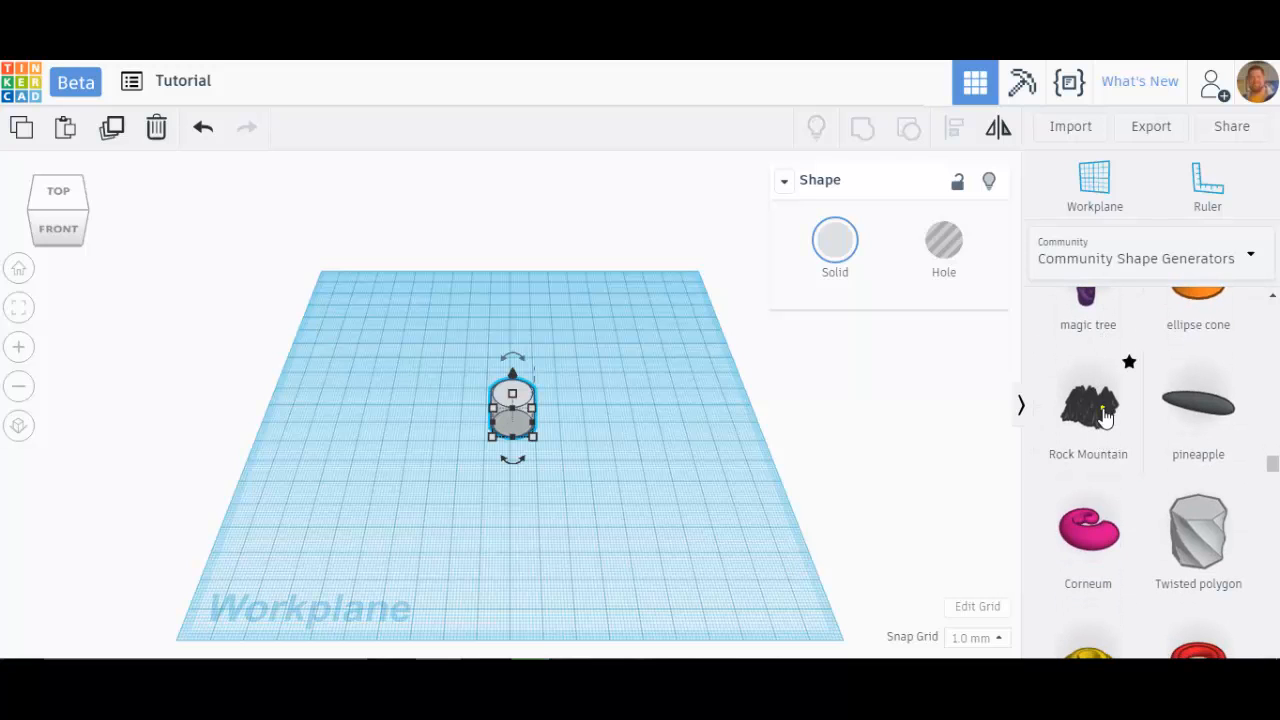
Step: Place a Rock Mountain shape on the workplane and delete it
click(1104, 418)
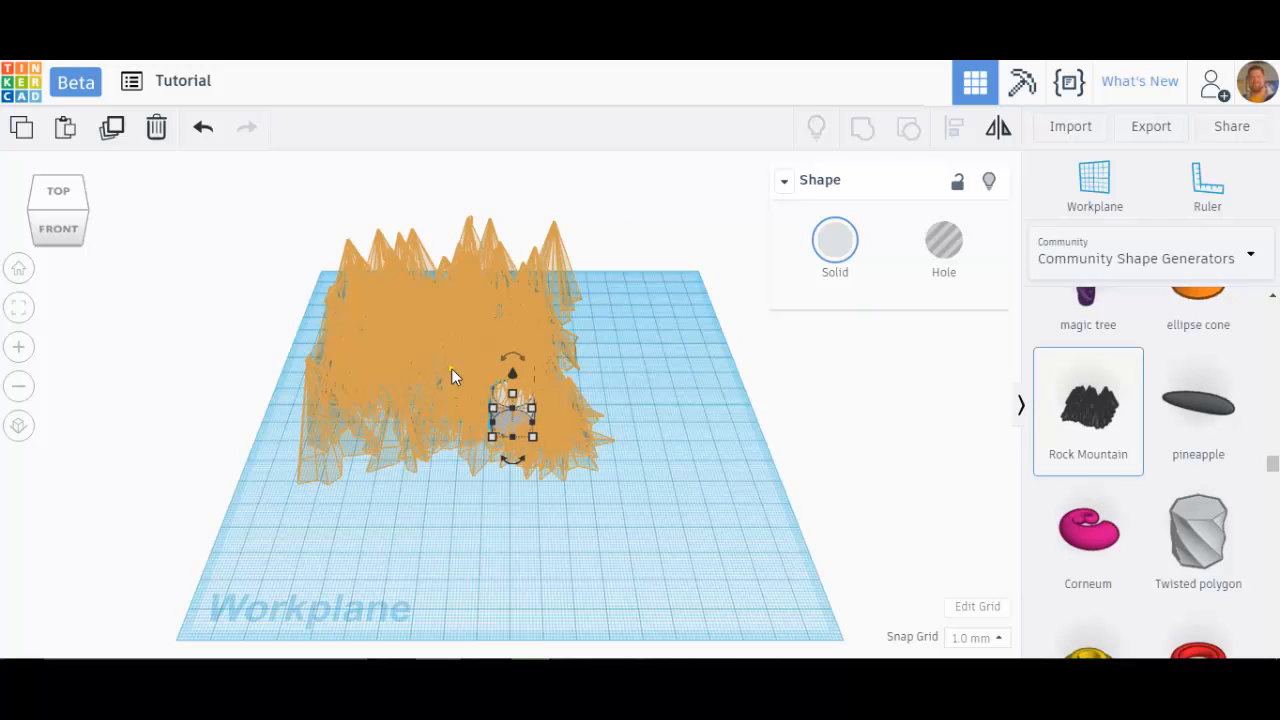
click(451, 368)
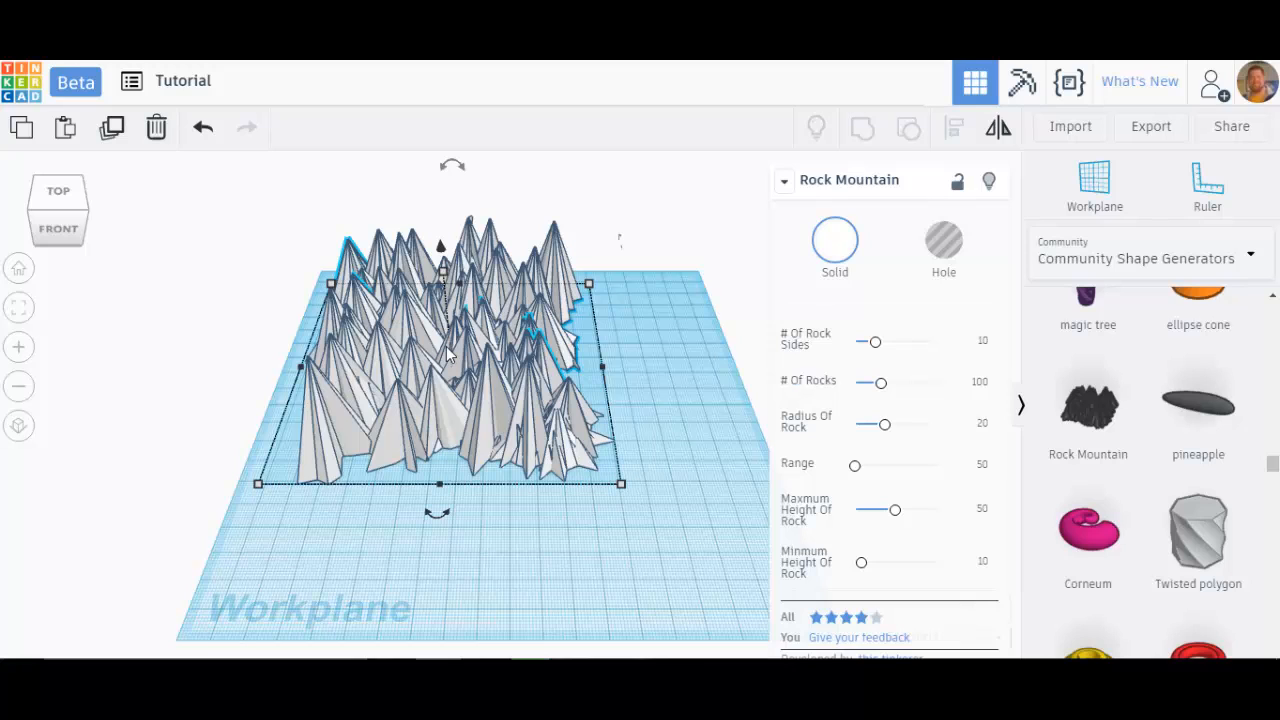
key(Delete)
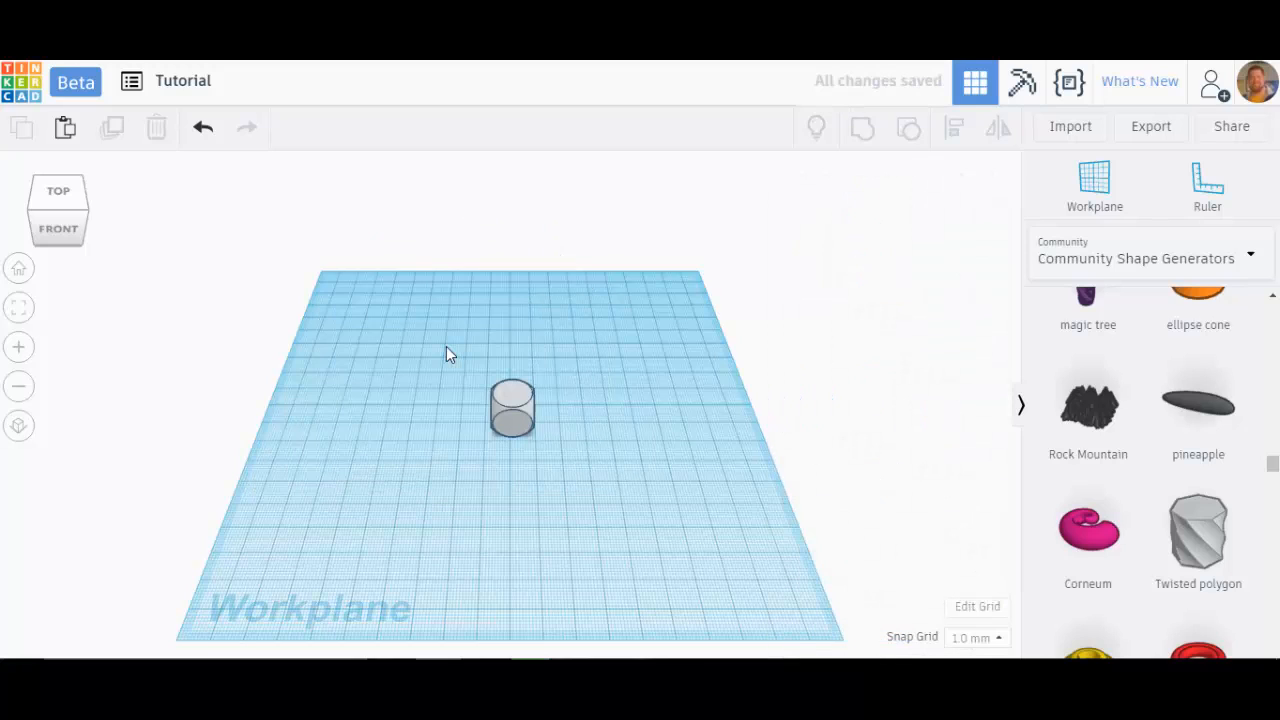
Step: Switch the shape library to Text and place the number 1 on the workplane beside the dice
scroll(522, 454, up, 4)
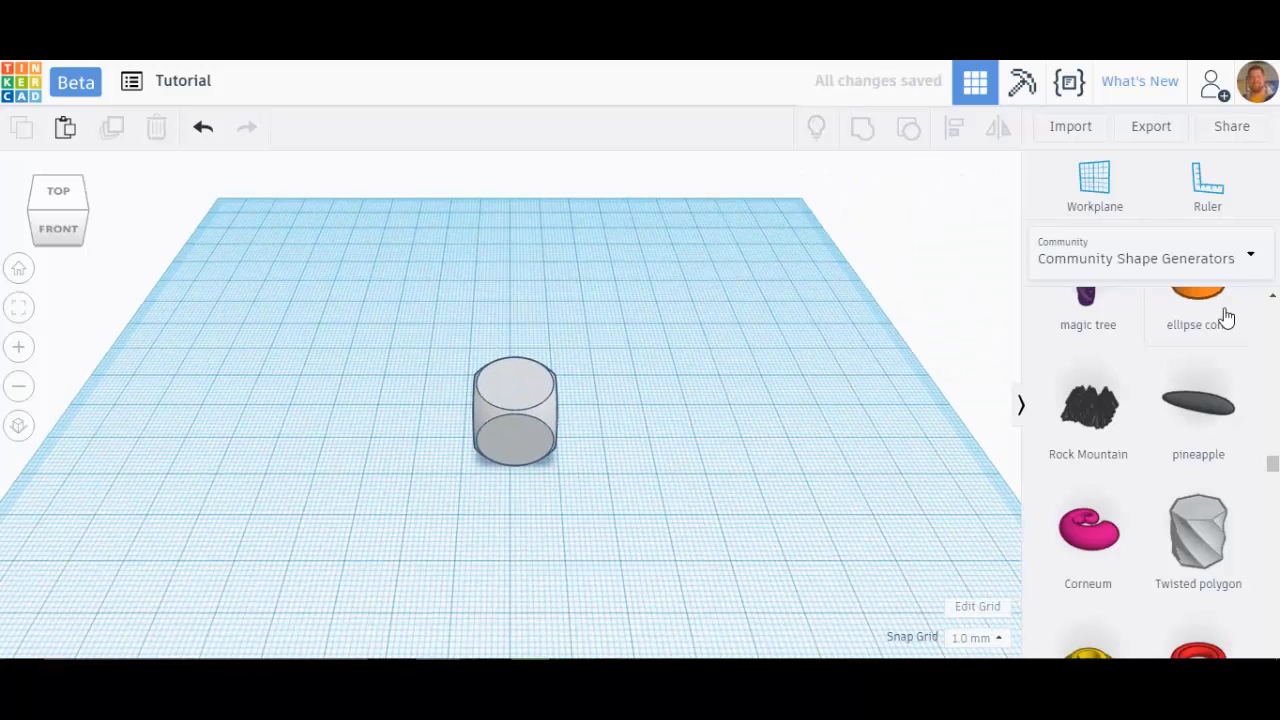
click(1256, 262)
click(1089, 357)
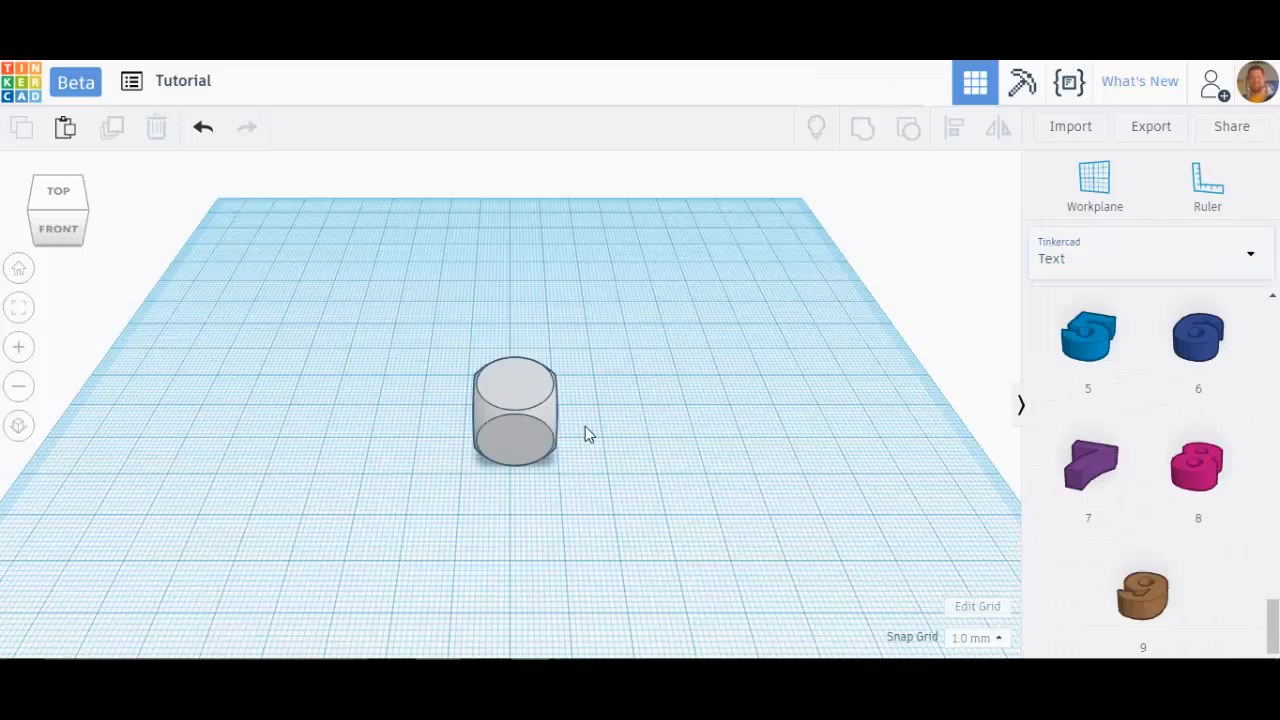
scroll(585, 426, up, 5)
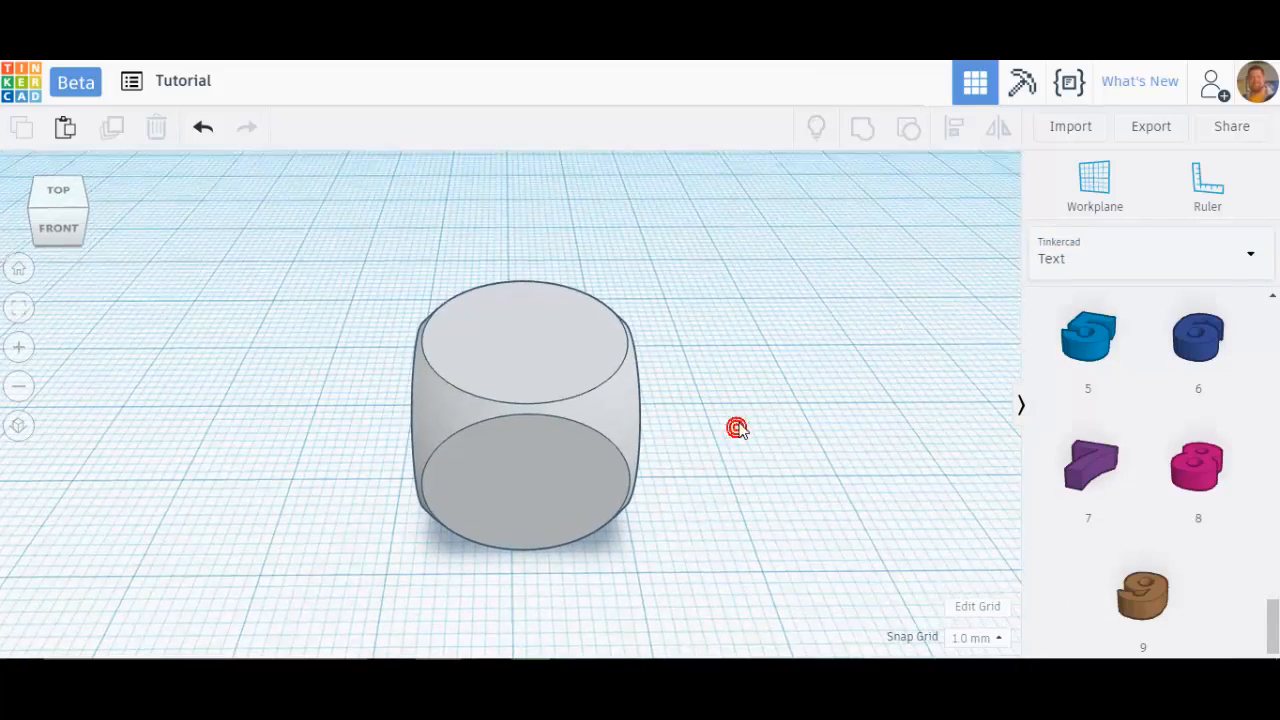
right_drag(737, 428, 760, 468)
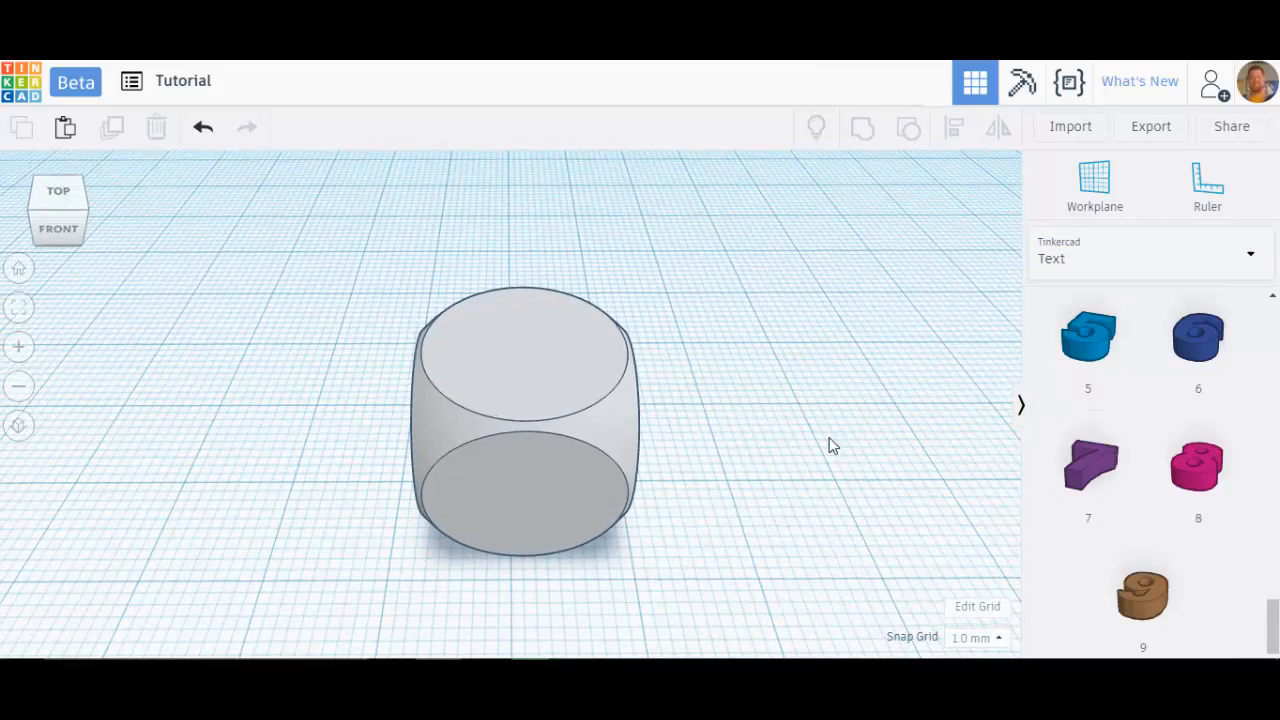
scroll(829, 437, down, 3)
drag(1275, 627, 1257, 562)
scroll(1257, 562, down, 3)
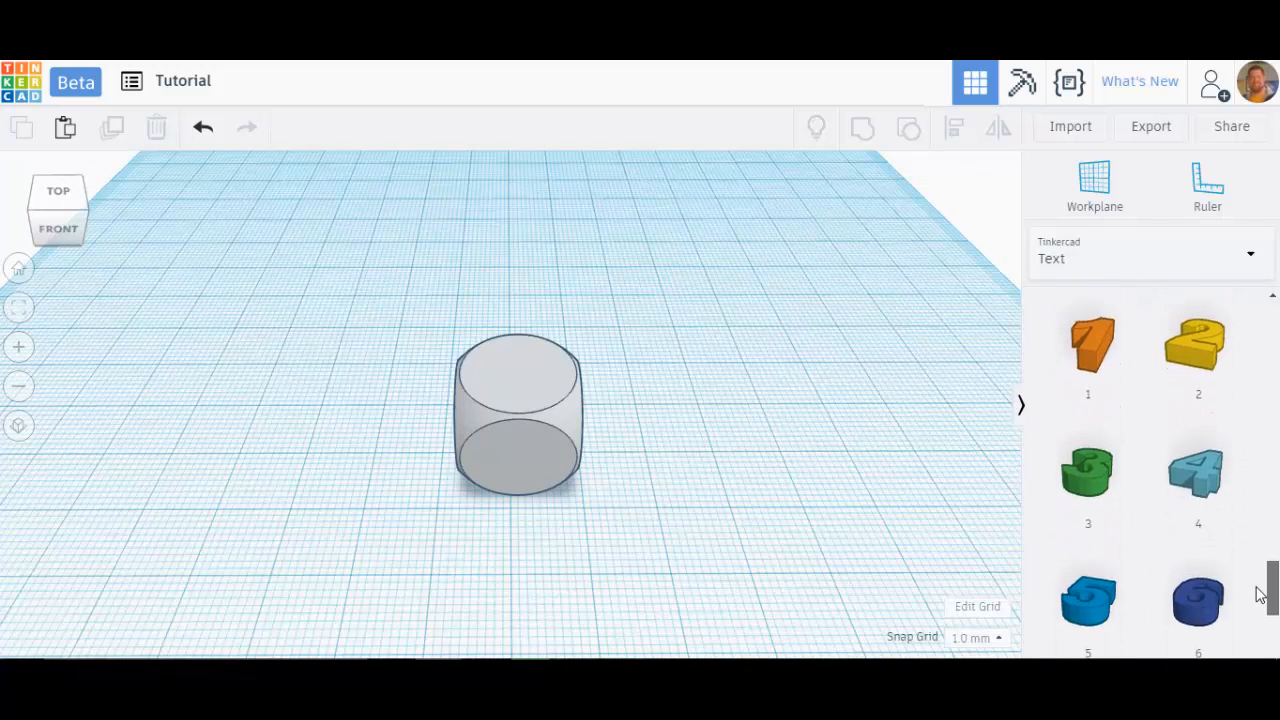
drag(1093, 338, 653, 451)
Step: Move the number 1 onto the top of the dice
click(760, 521)
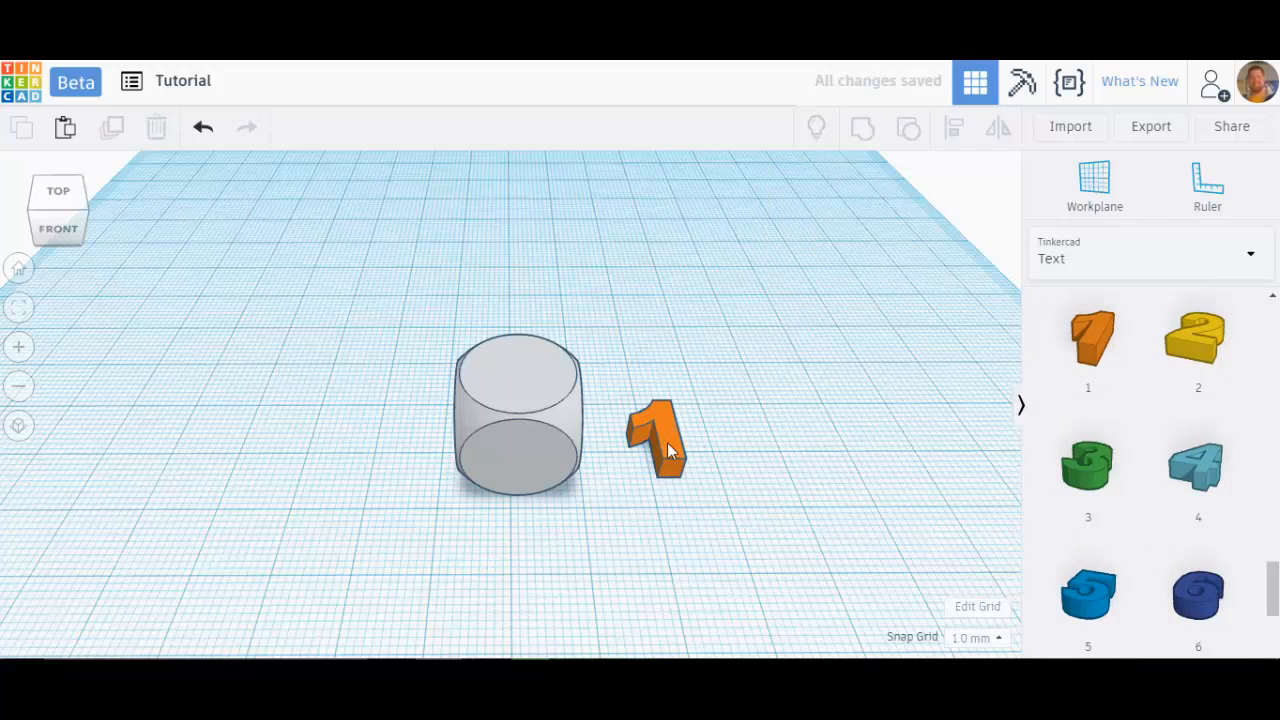
right_drag(740, 458, 727, 402)
right_drag(594, 426, 668, 474)
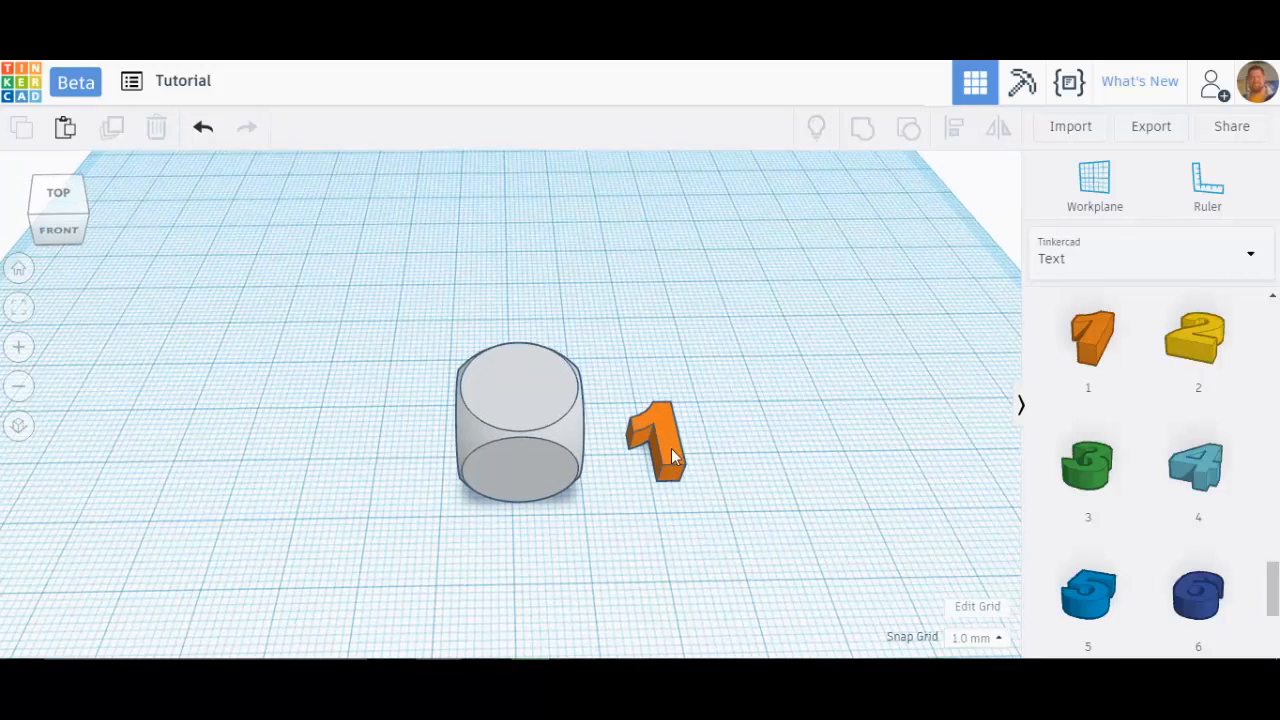
click(671, 448)
drag(661, 417, 524, 396)
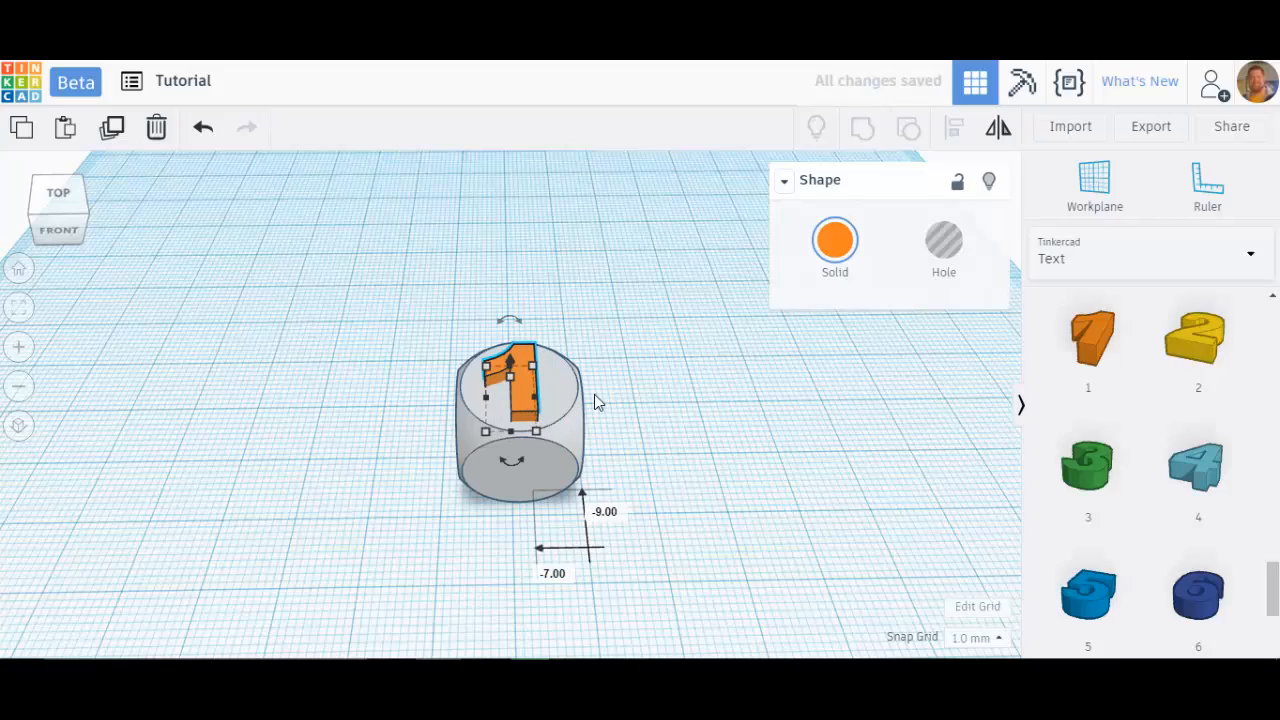
Step: Nudge the number 1, then move it off the dice to the workplane on its left
key(Right)
right_drag(655, 420, 600, 386)
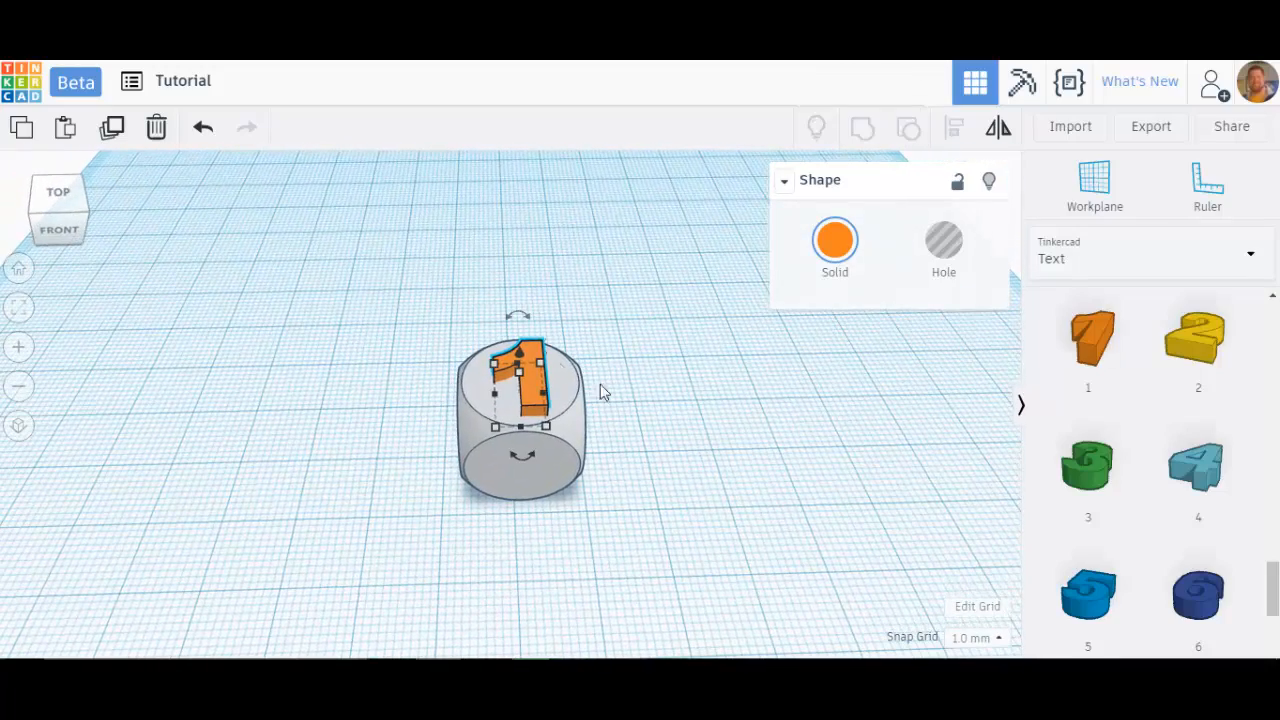
drag(537, 357, 262, 308)
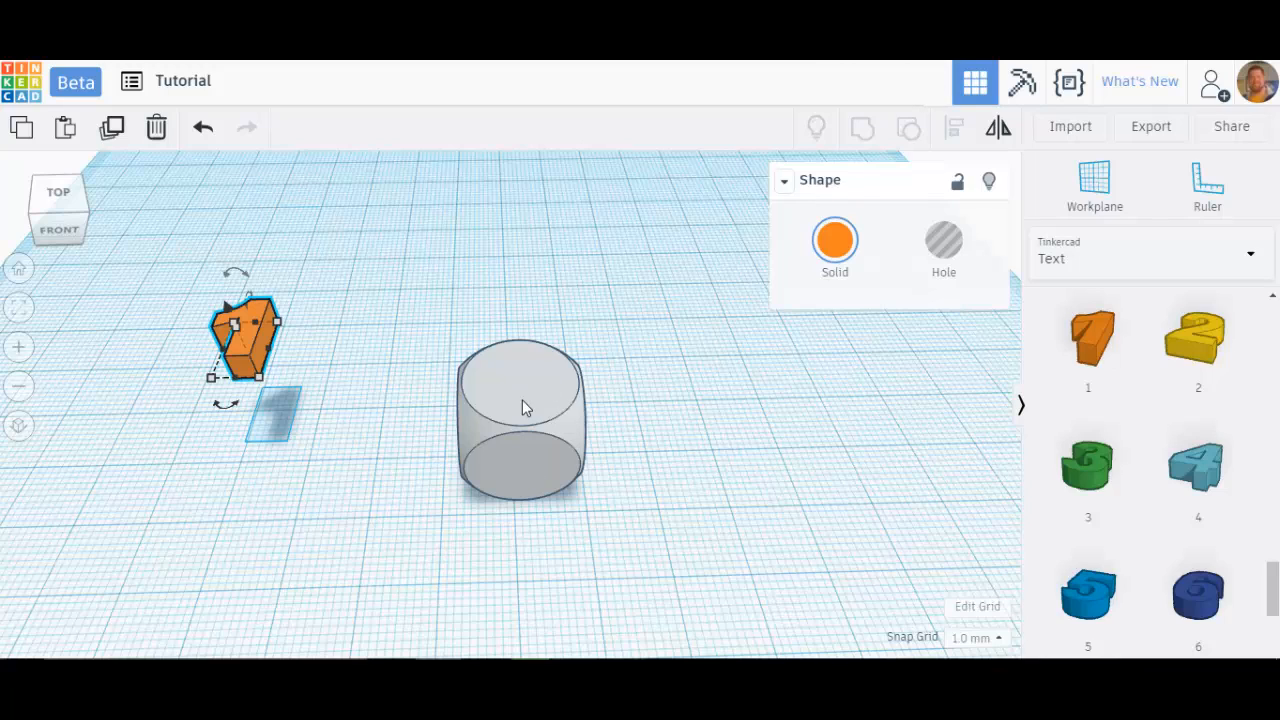
Step: Set the workplane on the dice's top face and place a new number 1 from the Text library onto it
click(1090, 186)
click(522, 382)
right_drag(658, 543, 720, 555)
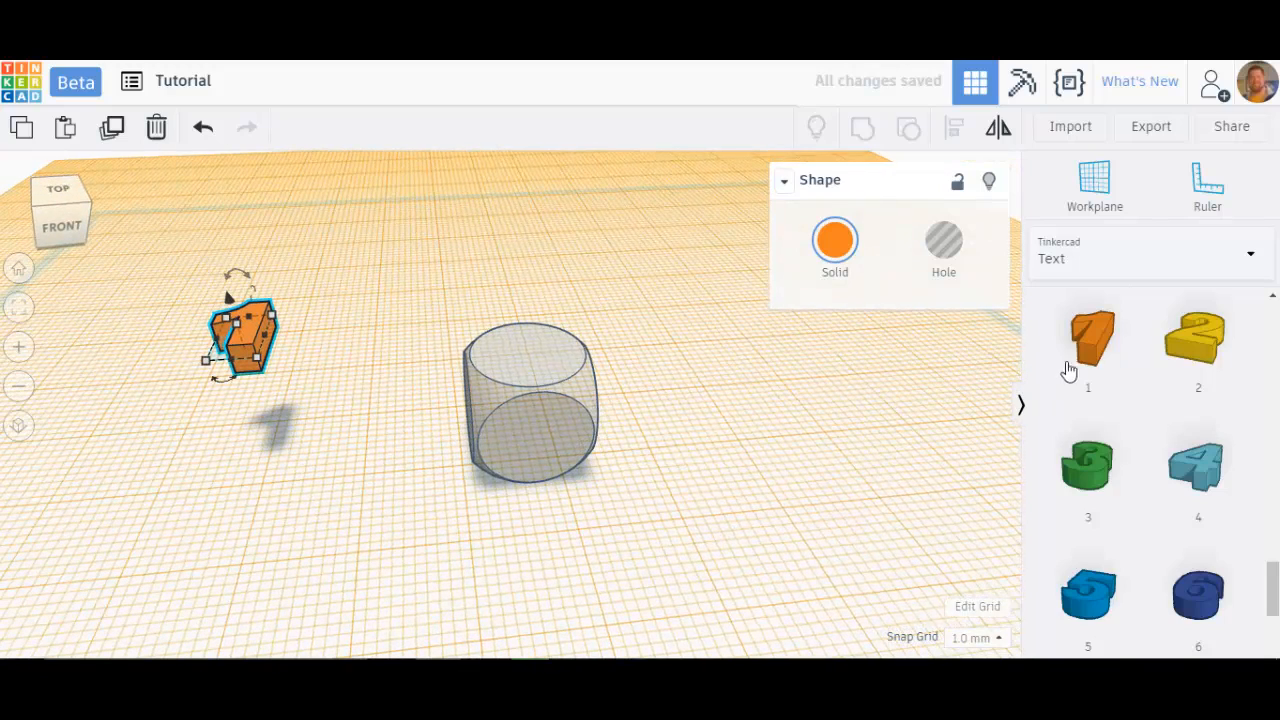
drag(1098, 338, 520, 355)
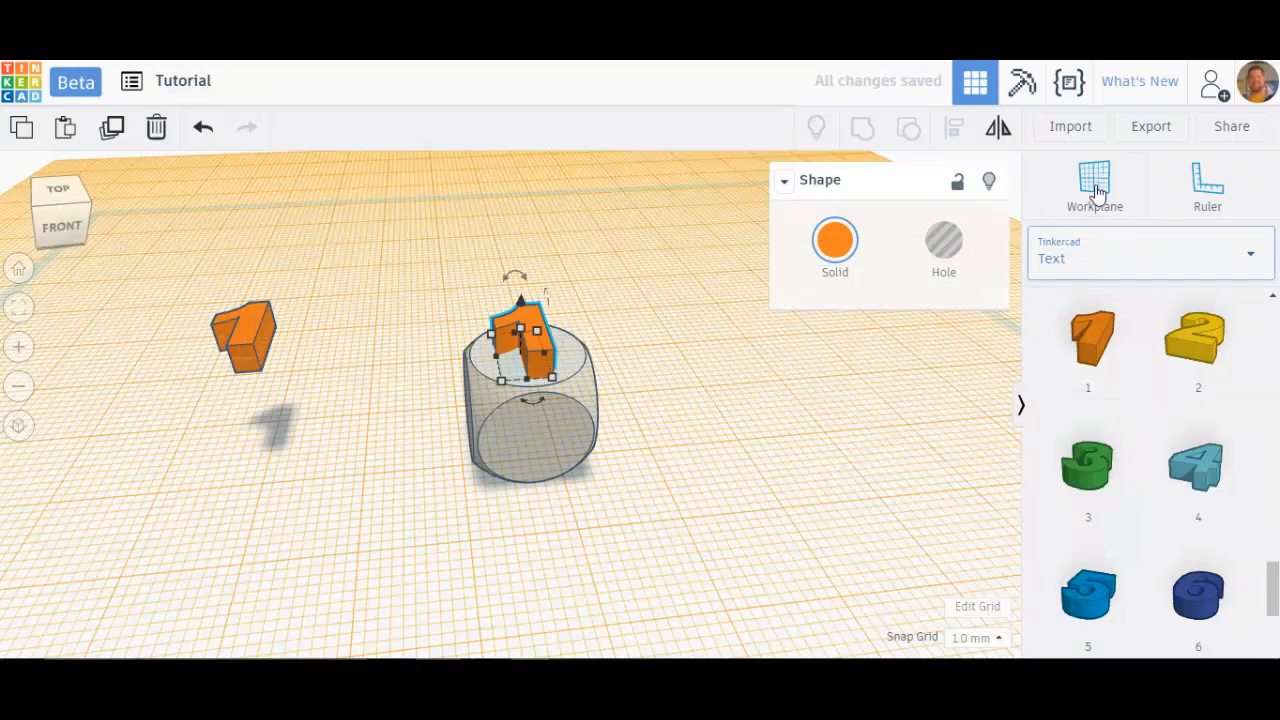
Step: Reset the workplane to the ground and lower the number 1 by 1 mm into the dice's top face
click(1046, 214)
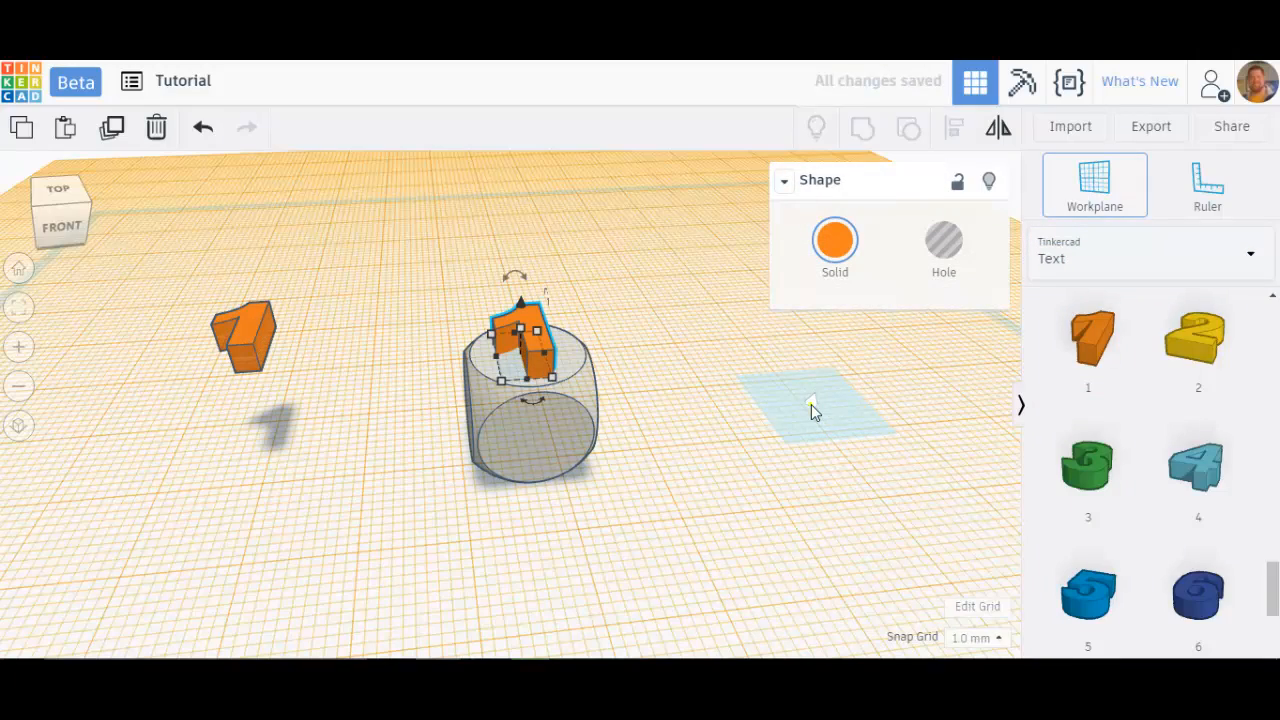
click(811, 404)
right_drag(700, 420, 804, 409)
scroll(631, 383, down, 4)
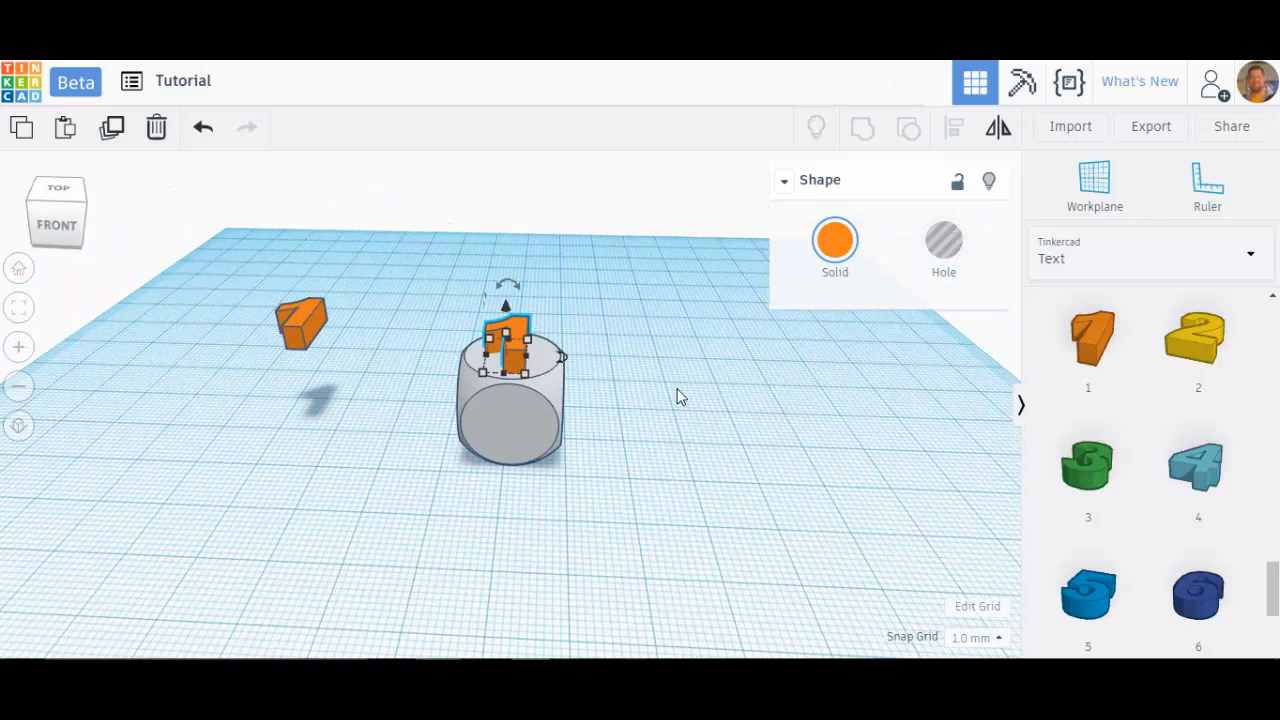
scroll(474, 382, up, 3)
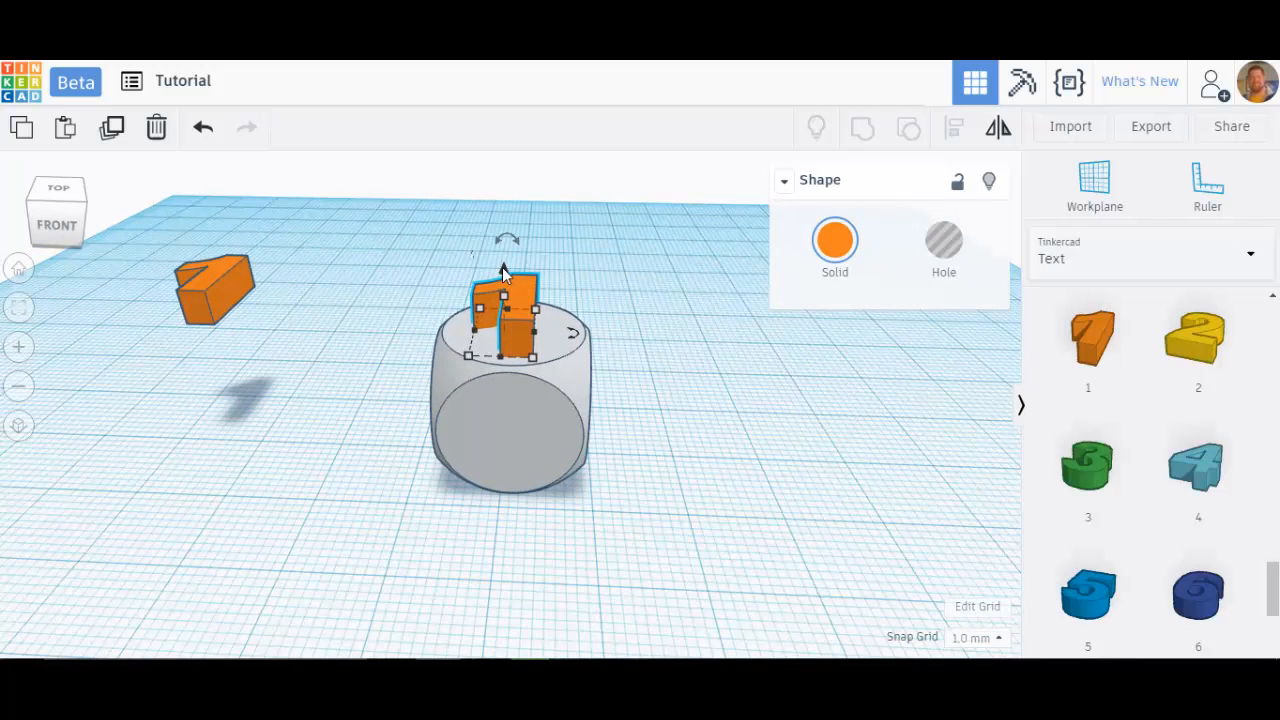
drag(503, 272, 506, 280)
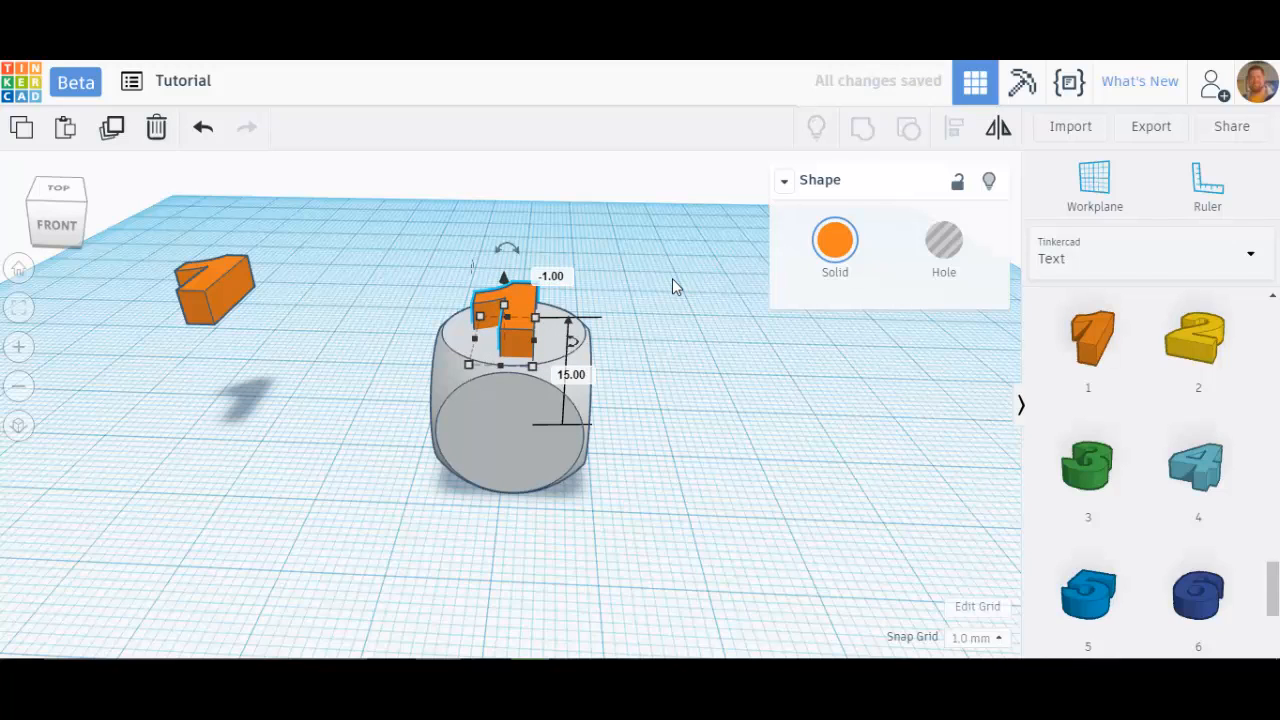
Step: Turn the number 1 into a hole and group it with the dice
click(955, 258)
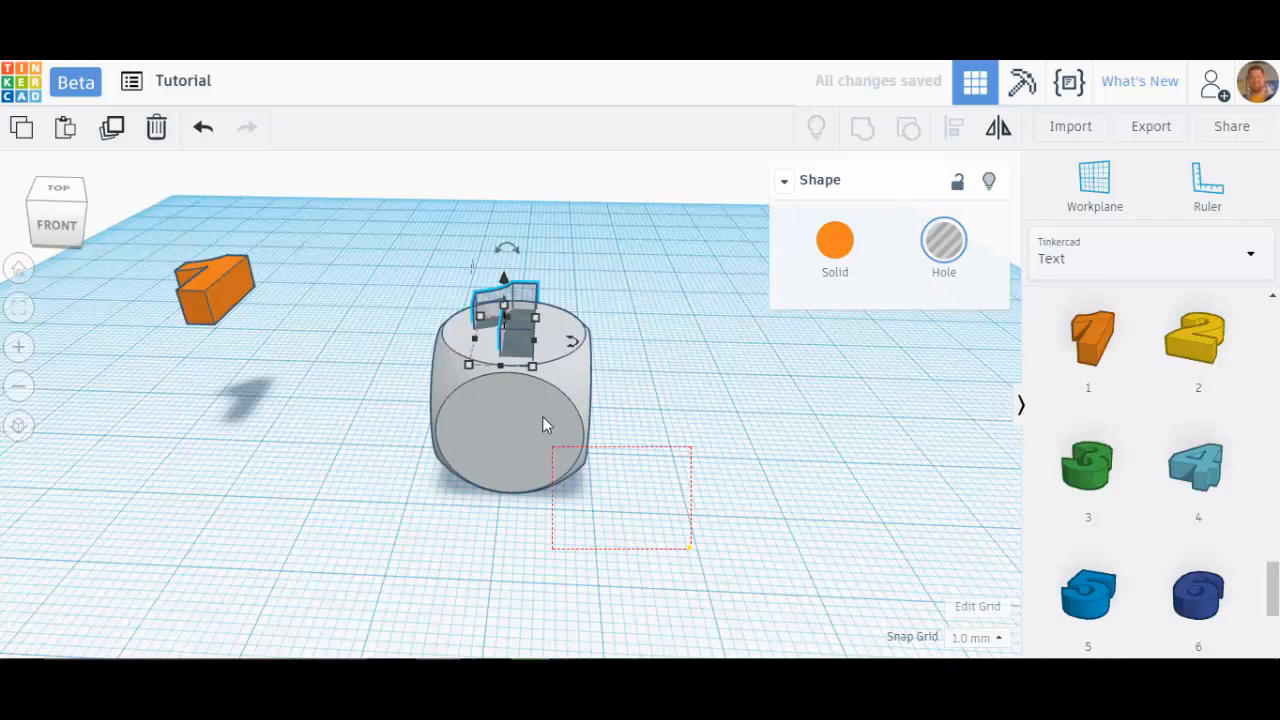
drag(542, 425, 457, 263)
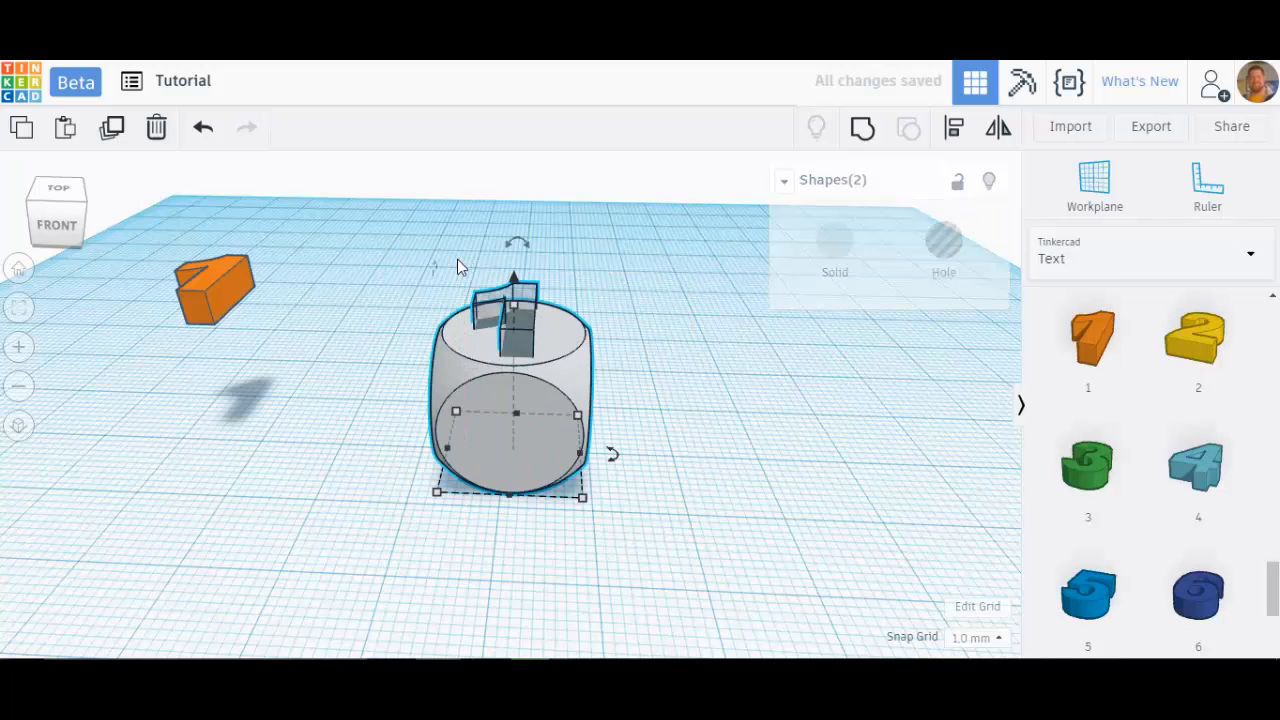
click(863, 131)
Step: Set the workplane on the dice's front face and place the number 2 onto it
click(677, 363)
mouse_move(677, 363)
right_down()
mouse_move(677, 443)
mouse_move(683, 429)
mouse_move(710, 430)
mouse_move(680, 483)
mouse_move(686, 383)
right_up()
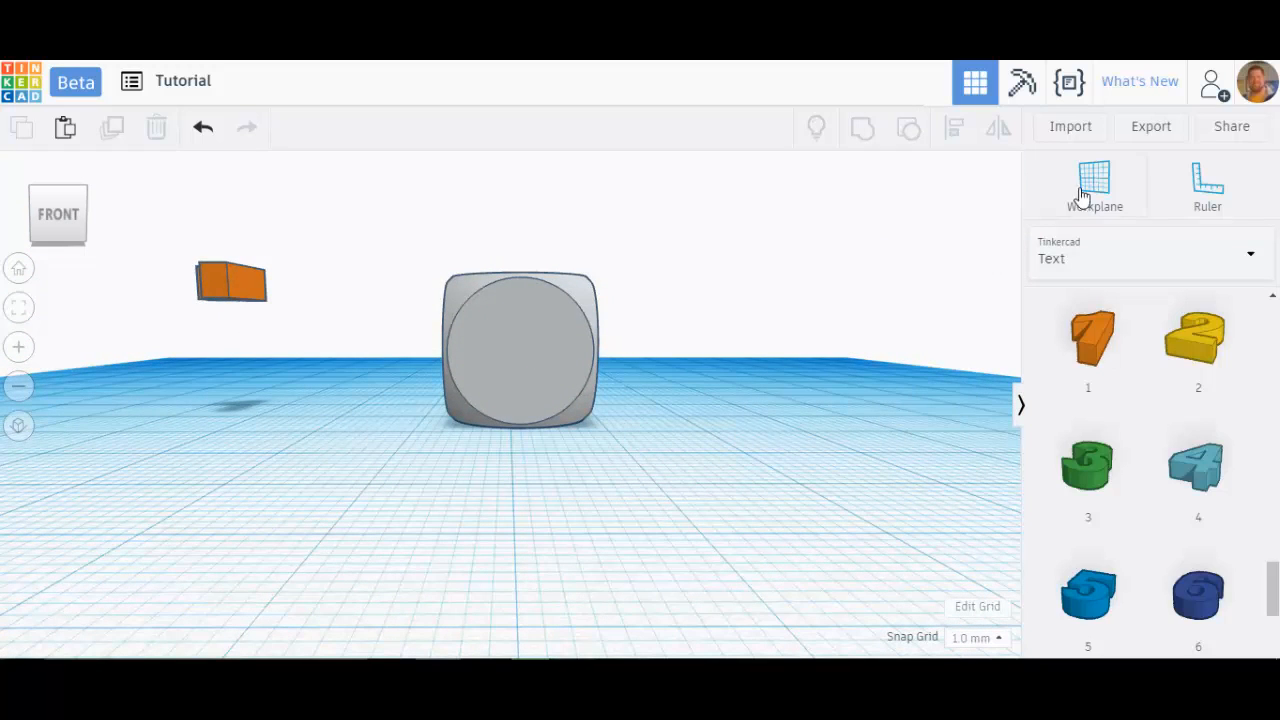
click(1105, 180)
click(515, 352)
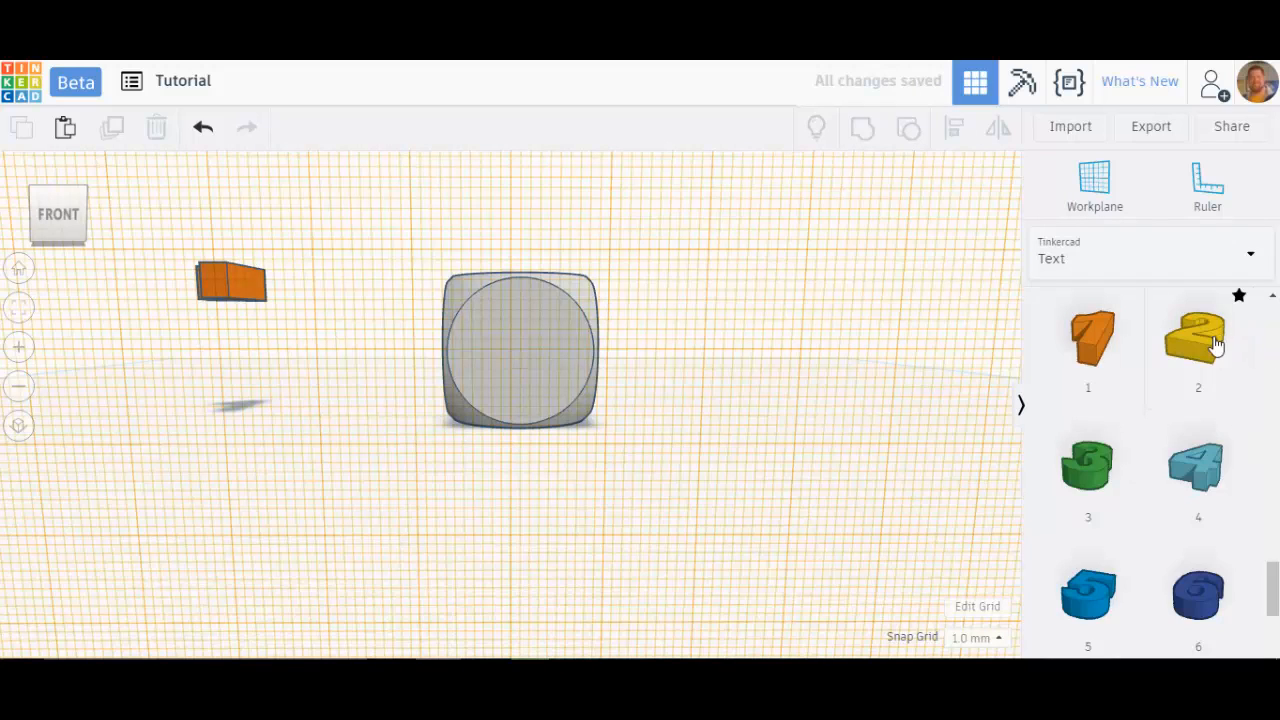
drag(1215, 345, 519, 351)
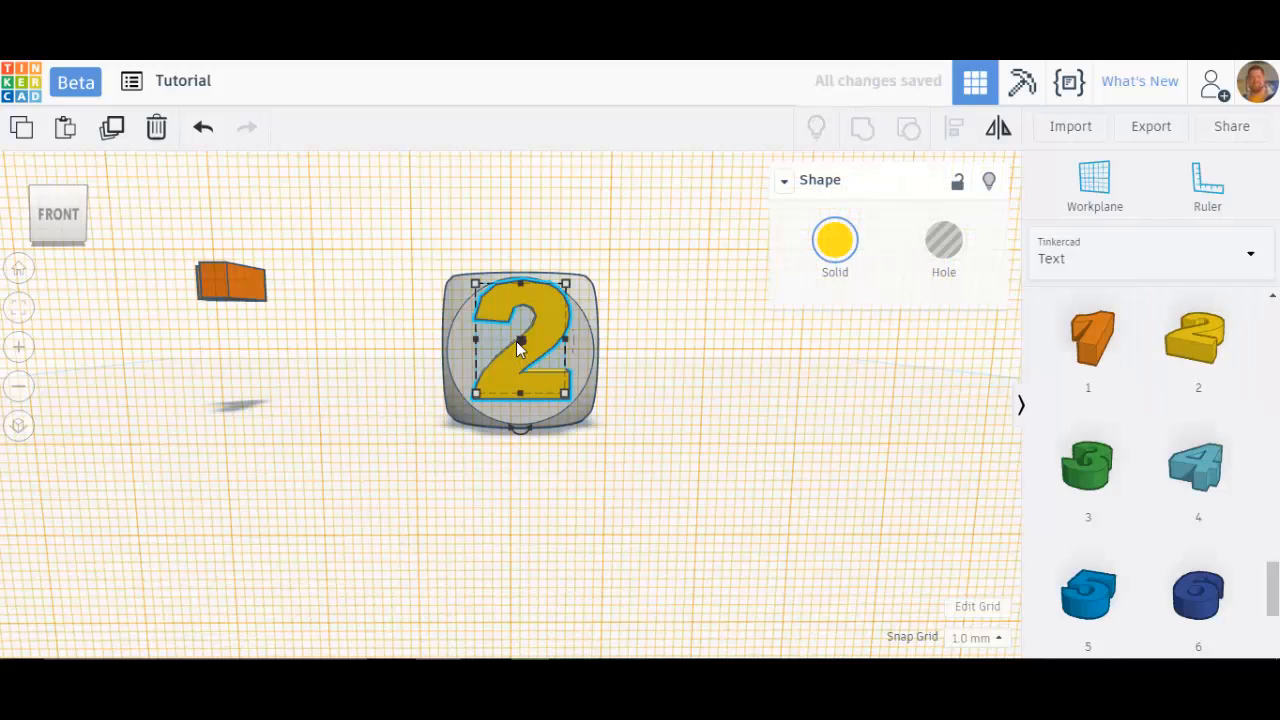
Step: Lower the number 2 by 1 mm into the front face and turn it into a hole
mouse_move(659, 397)
right_down()
mouse_move(726, 420)
mouse_move(643, 403)
right_up()
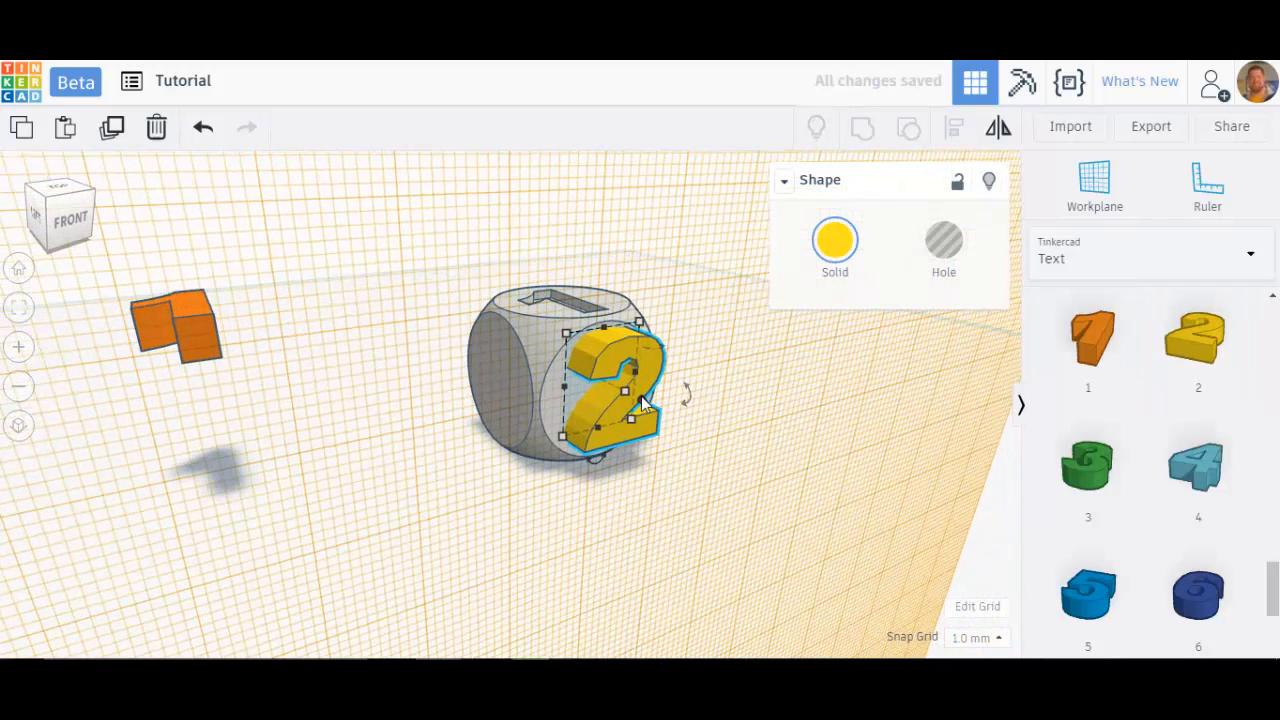
drag(642, 399, 635, 396)
click(963, 260)
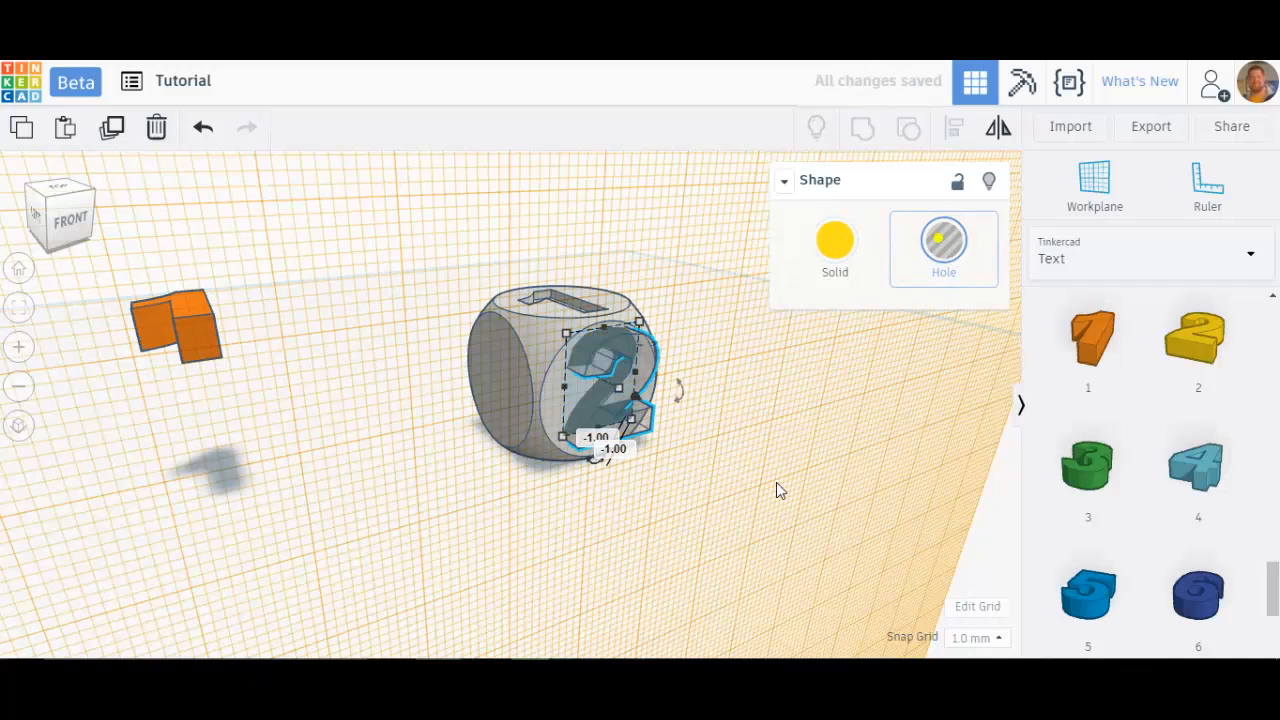
Step: Group the number 2 hole with the dice and reset the workplane to the ground
click(737, 477)
drag(718, 494, 540, 258)
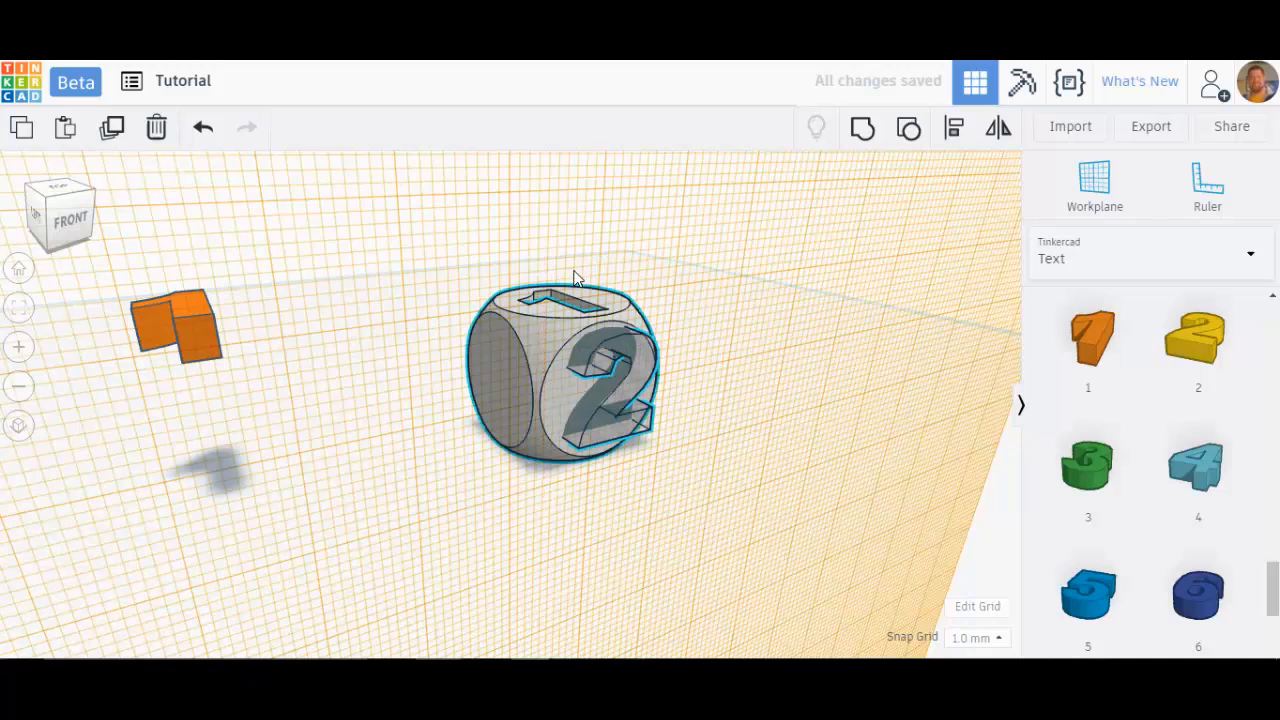
click(866, 136)
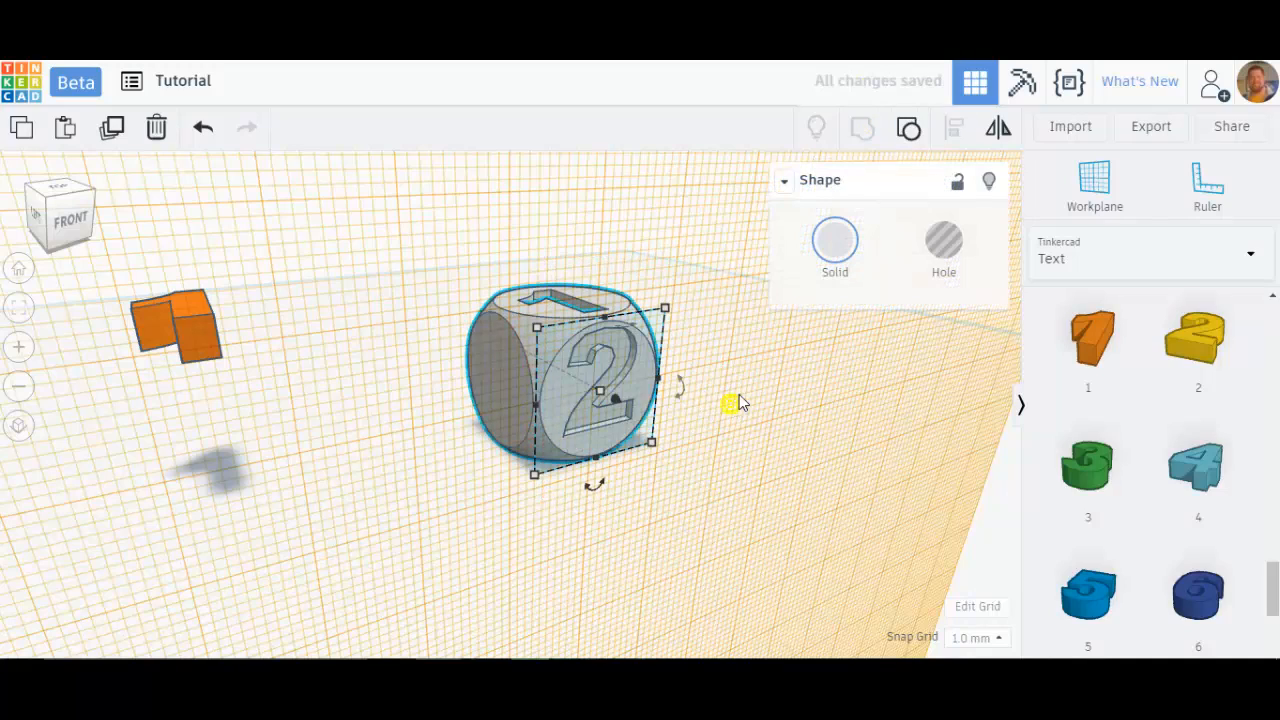
right_drag(739, 394, 670, 440)
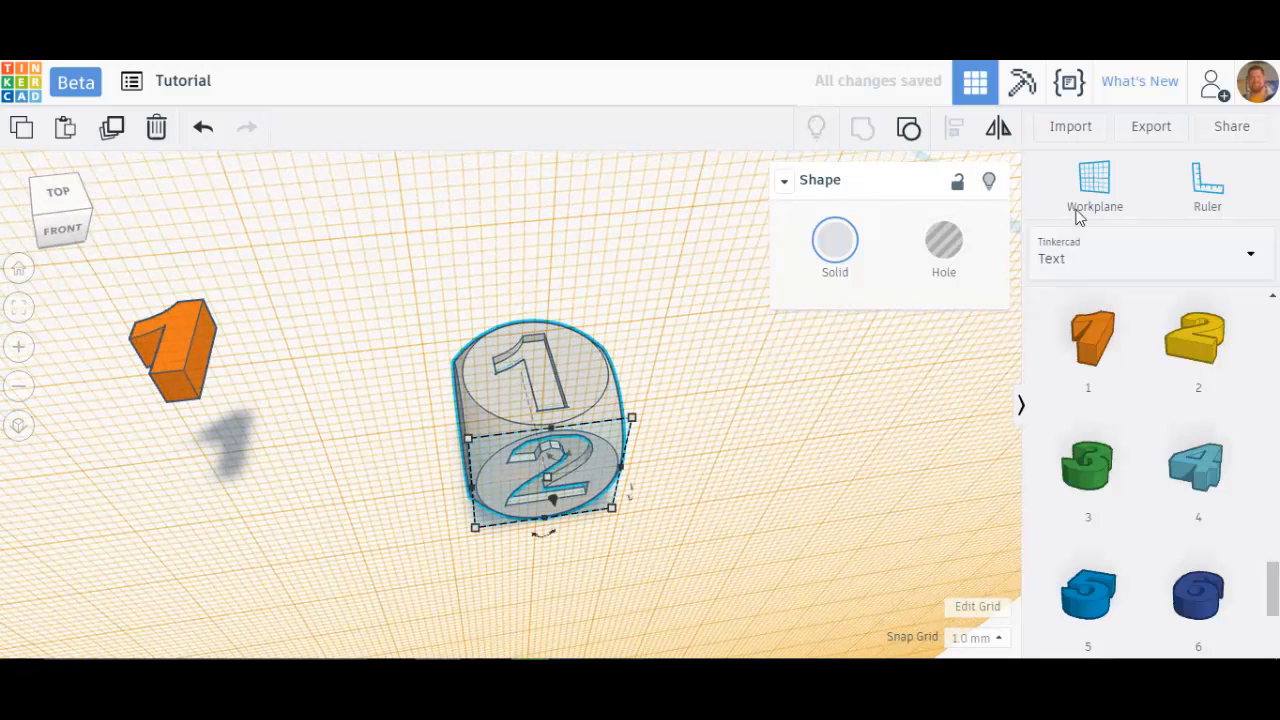
click(845, 487)
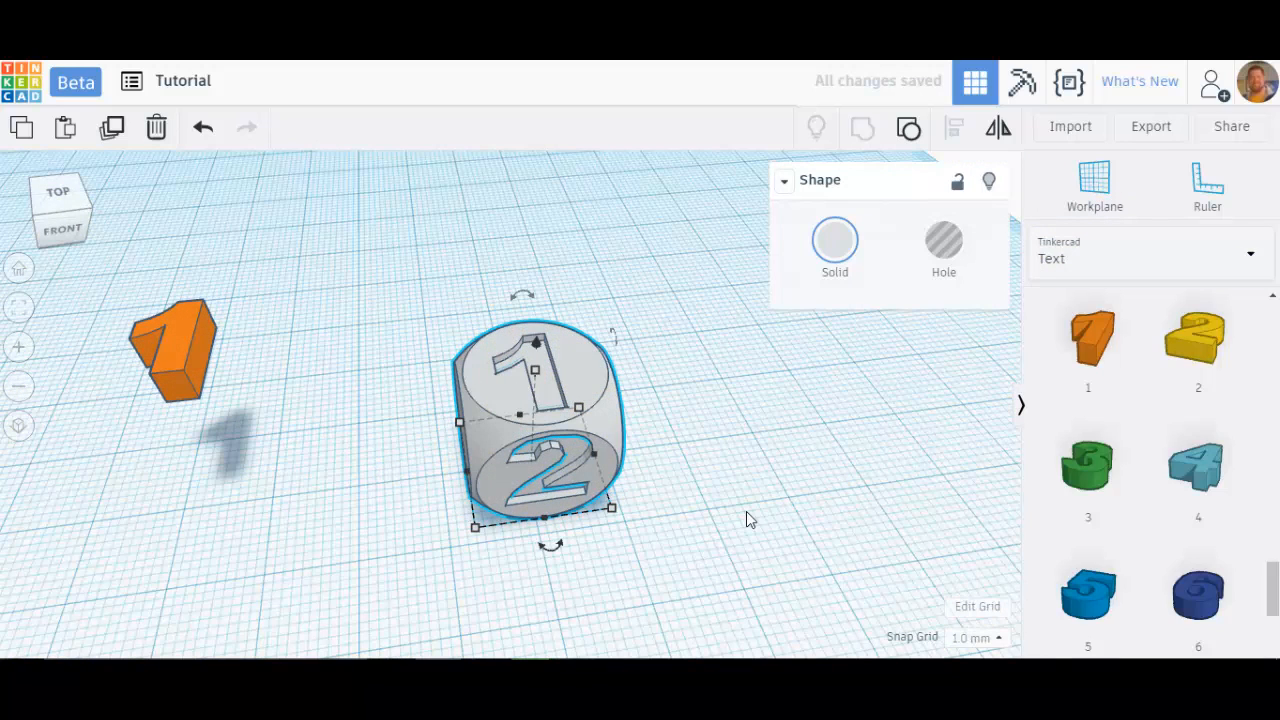
Step: Delete the spare orange number 1 beside the dice
right_drag(736, 491, 486, 465)
click(215, 281)
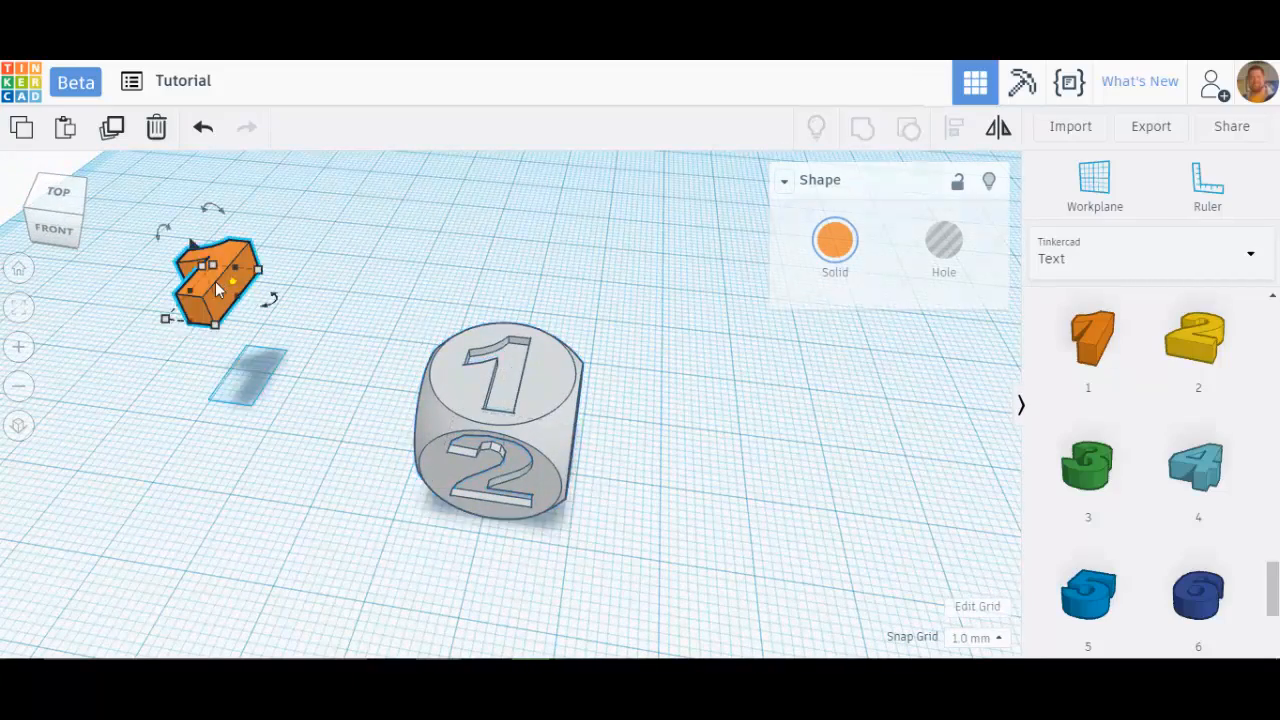
drag(215, 281, 744, 387)
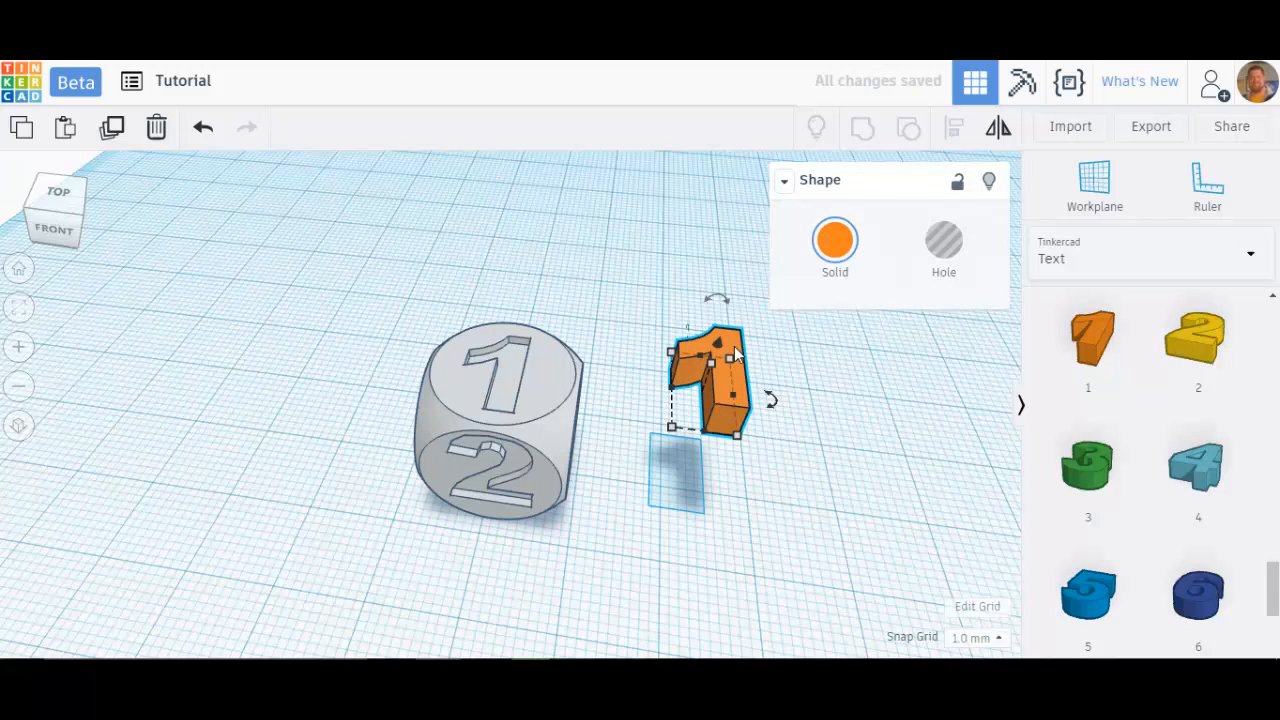
key(Delete)
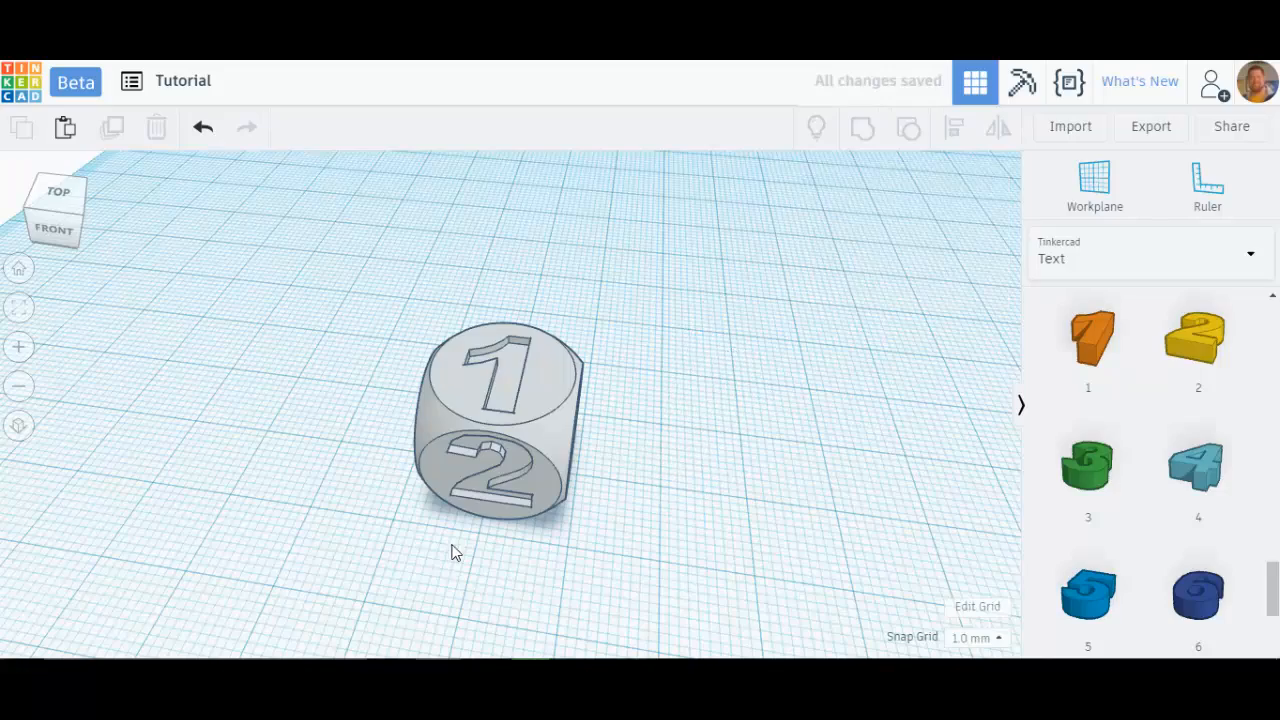
Step: Place the number 3 beside the dice, rotate it 90° upright, and set it against the dice's right face
right_drag(555, 492, 443, 369)
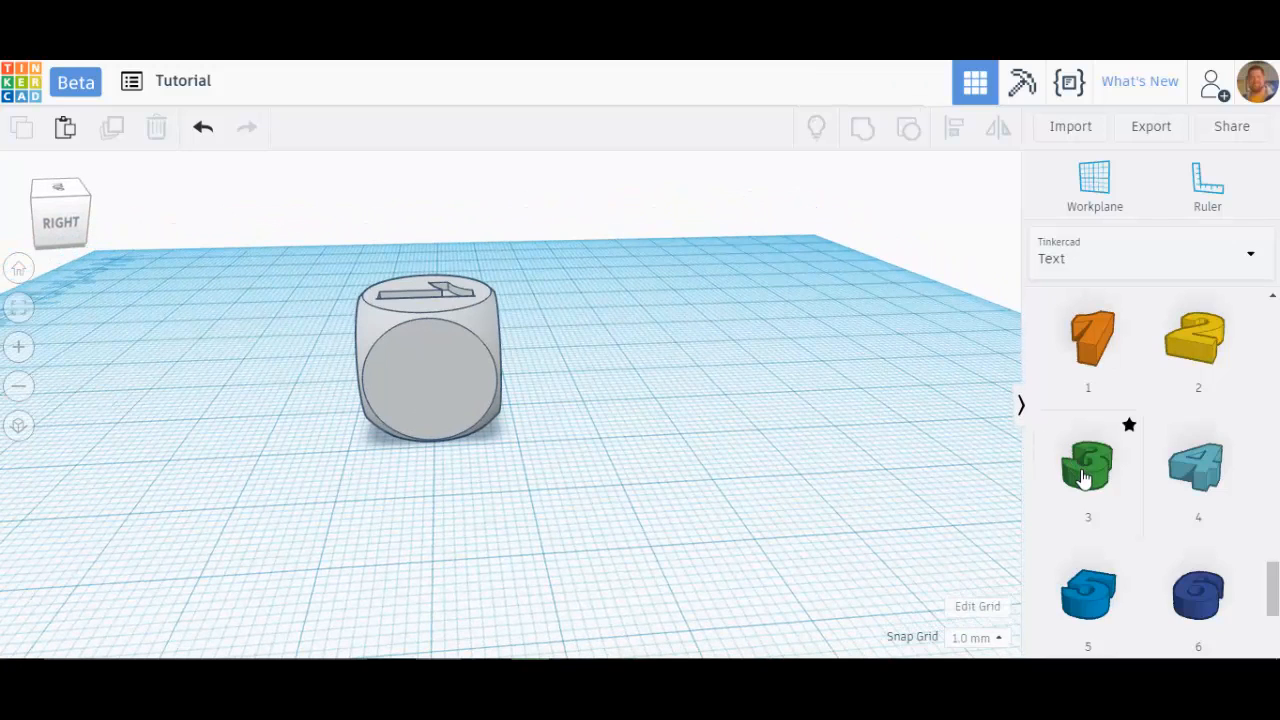
drag(1090, 480, 643, 430)
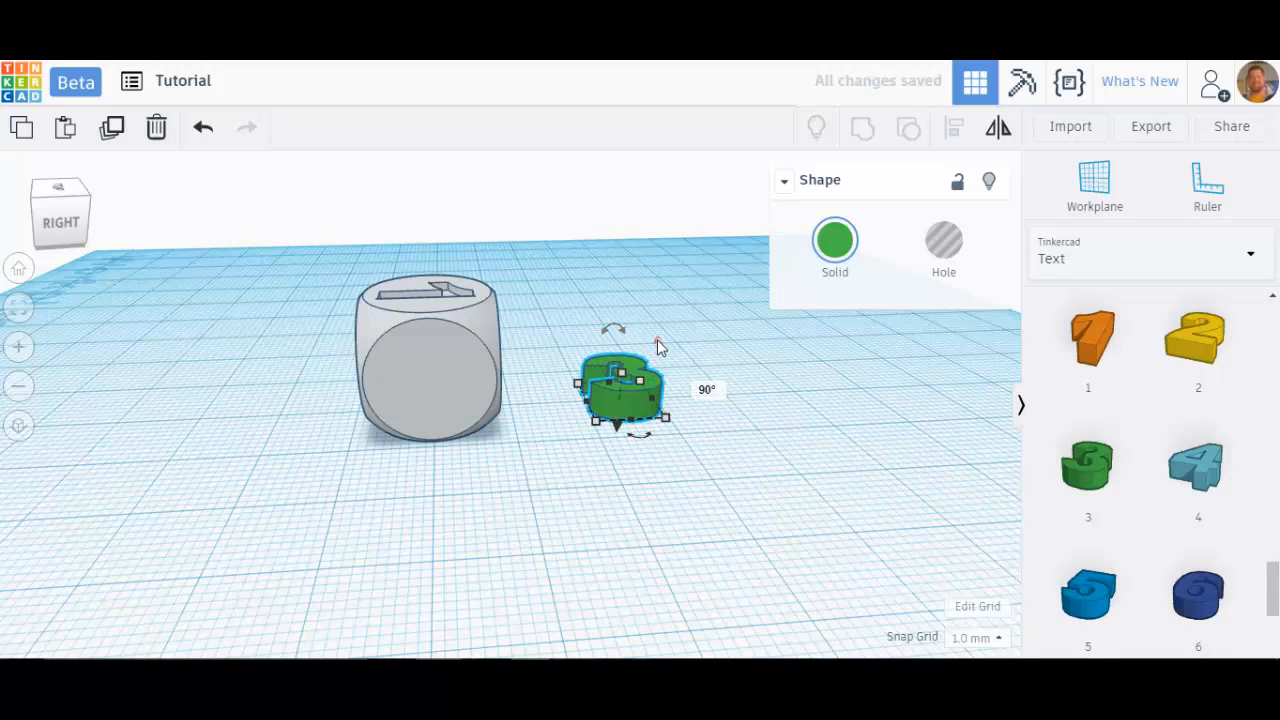
drag(659, 348, 638, 410)
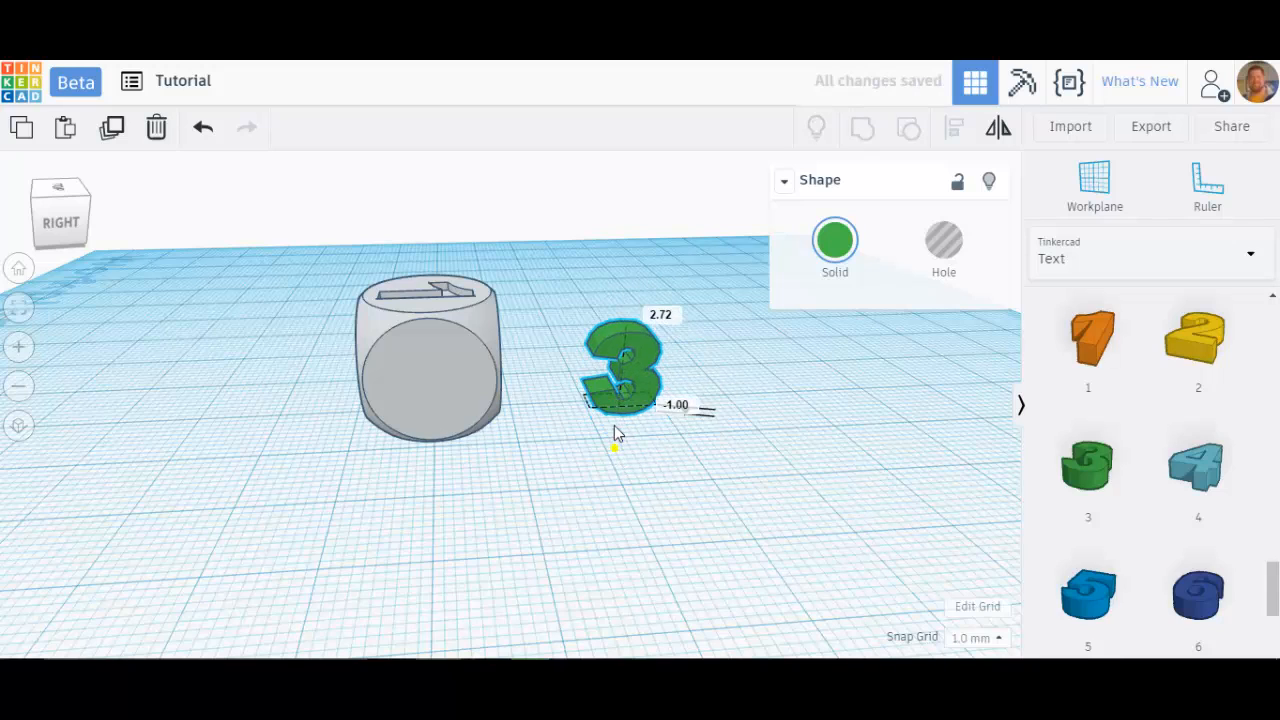
drag(631, 347, 437, 395)
right_drag(363, 457, 605, 478)
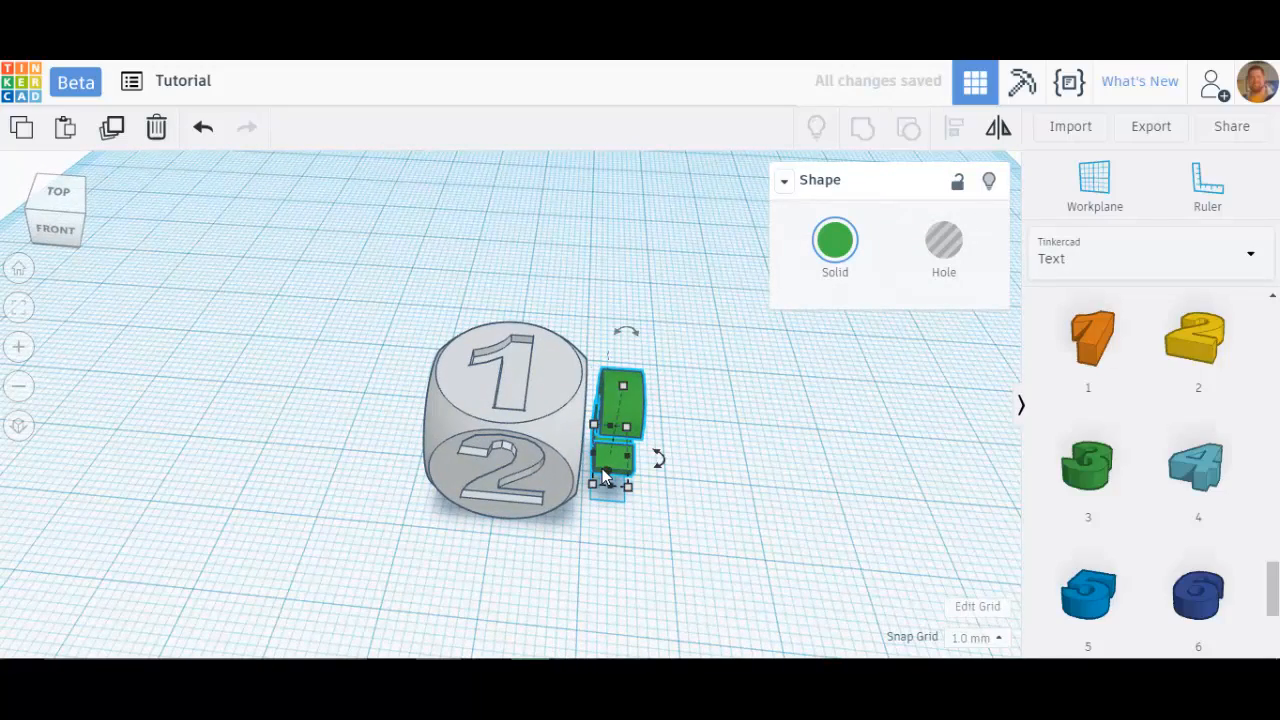
Step: Nudge the number 3 into the dice's right face and turn it into a hole
key(Left)
key(Left)
key(Left)
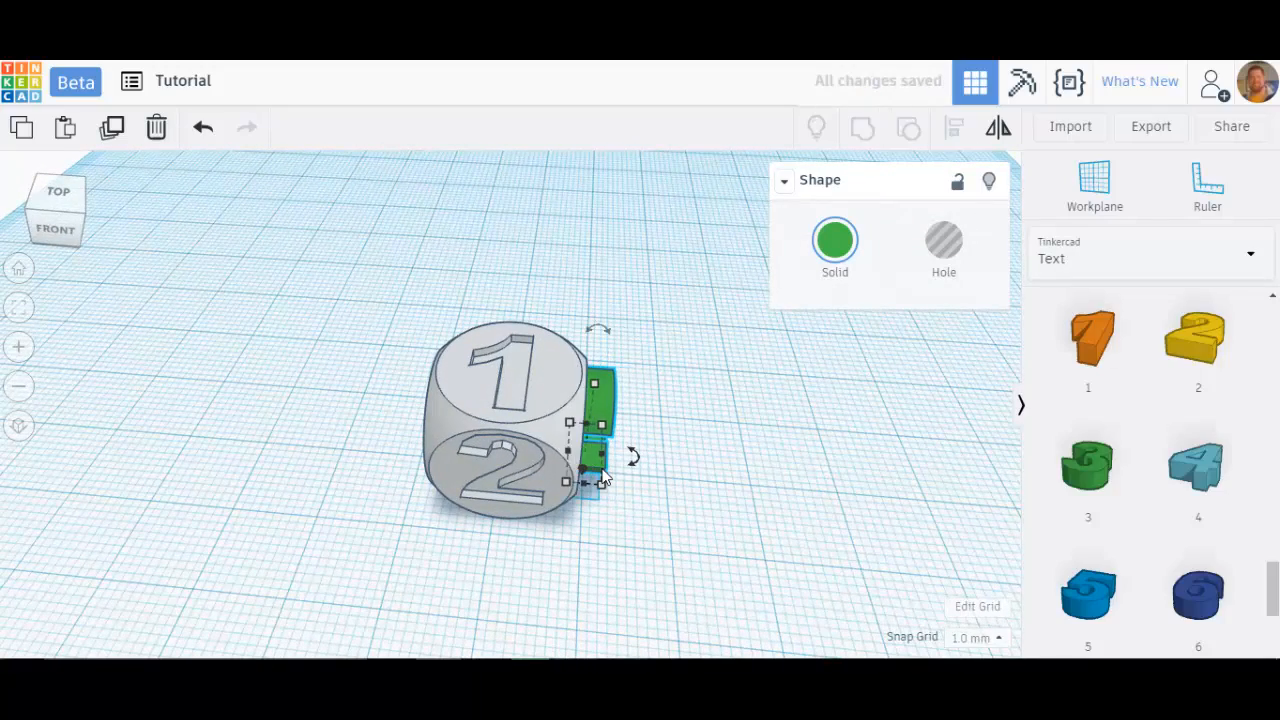
click(941, 245)
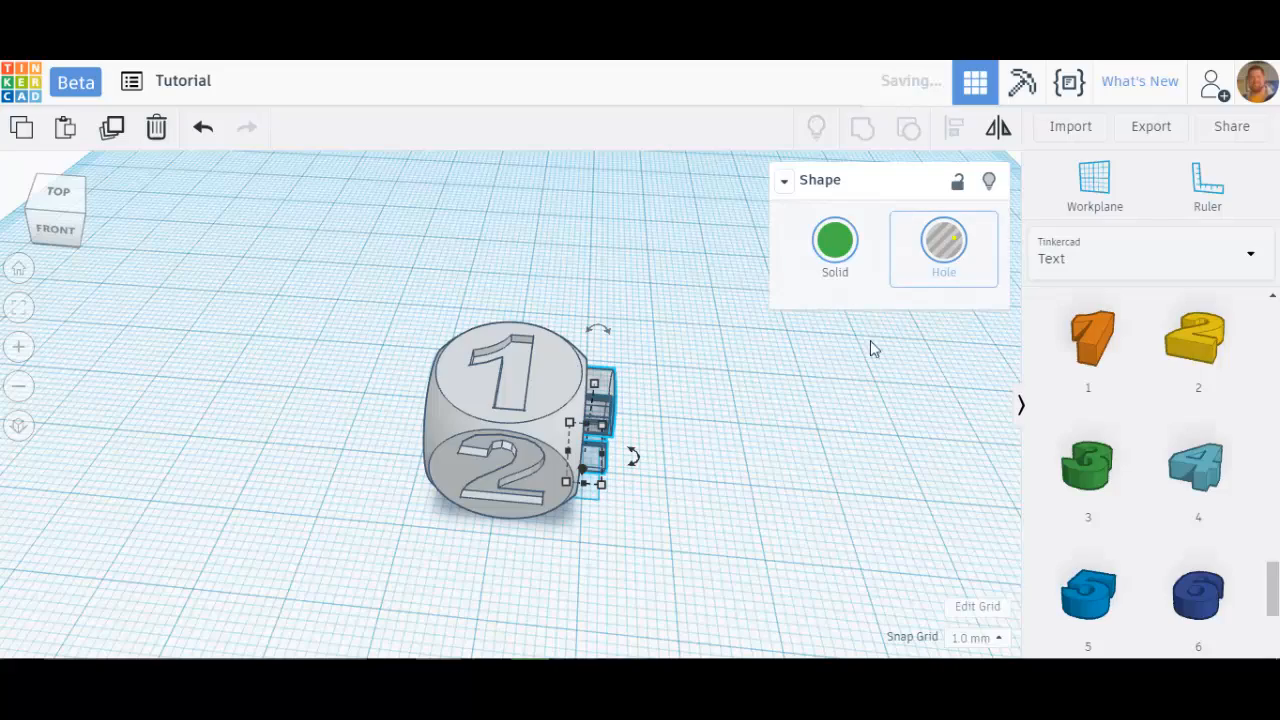
Step: Group the number 3 hole with the dice
right_drag(777, 478, 549, 520)
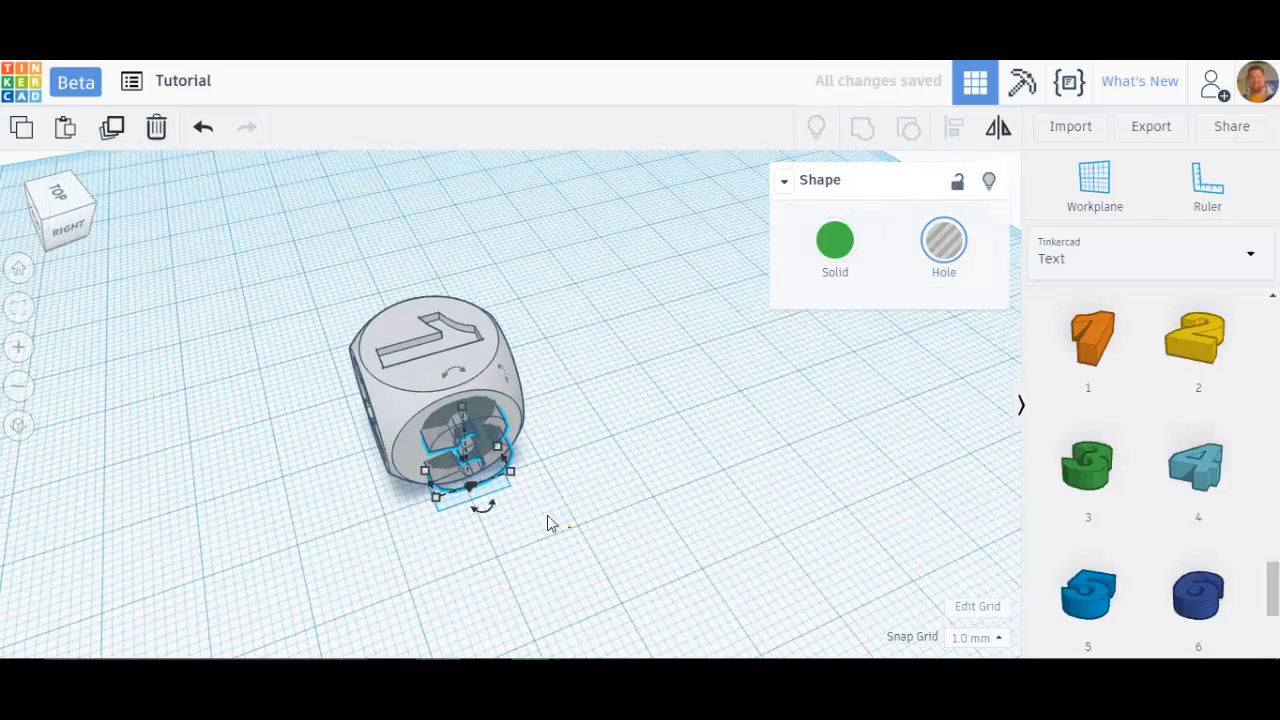
drag(570, 527, 365, 315)
click(908, 127)
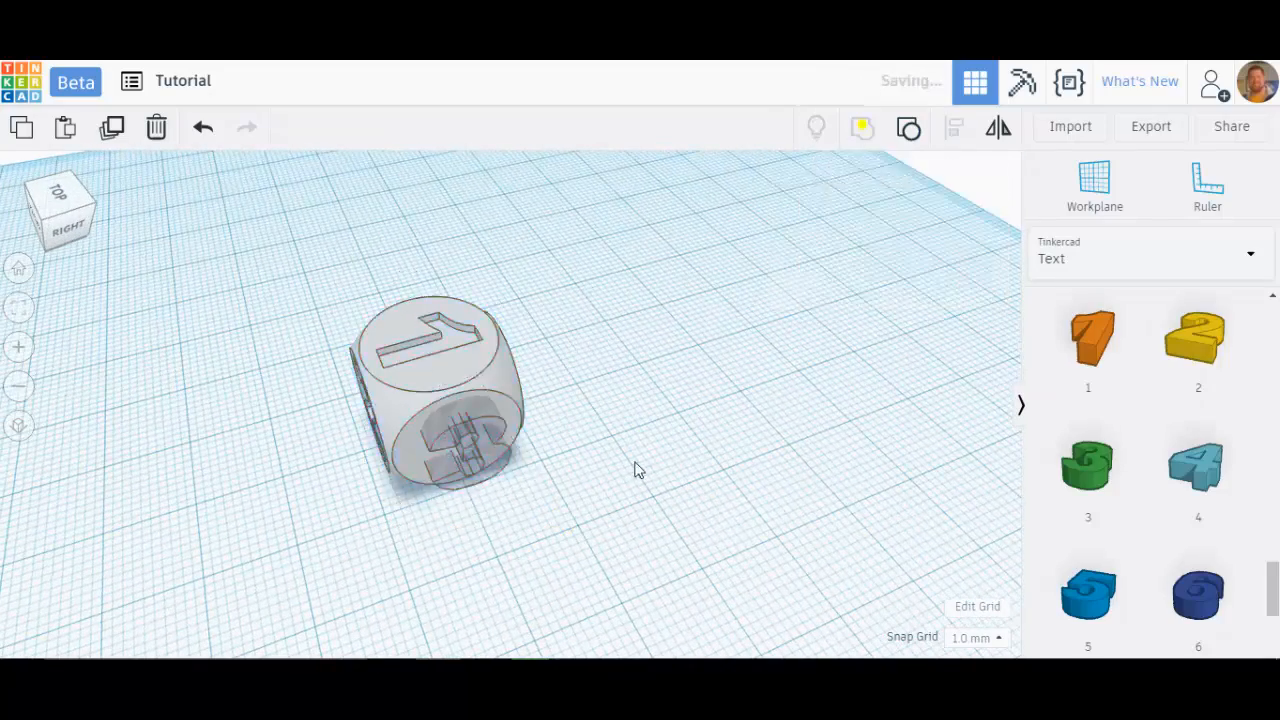
Step: Set the workplane on the dice's back face and place the number 4 onto it
right_drag(654, 466, 494, 354)
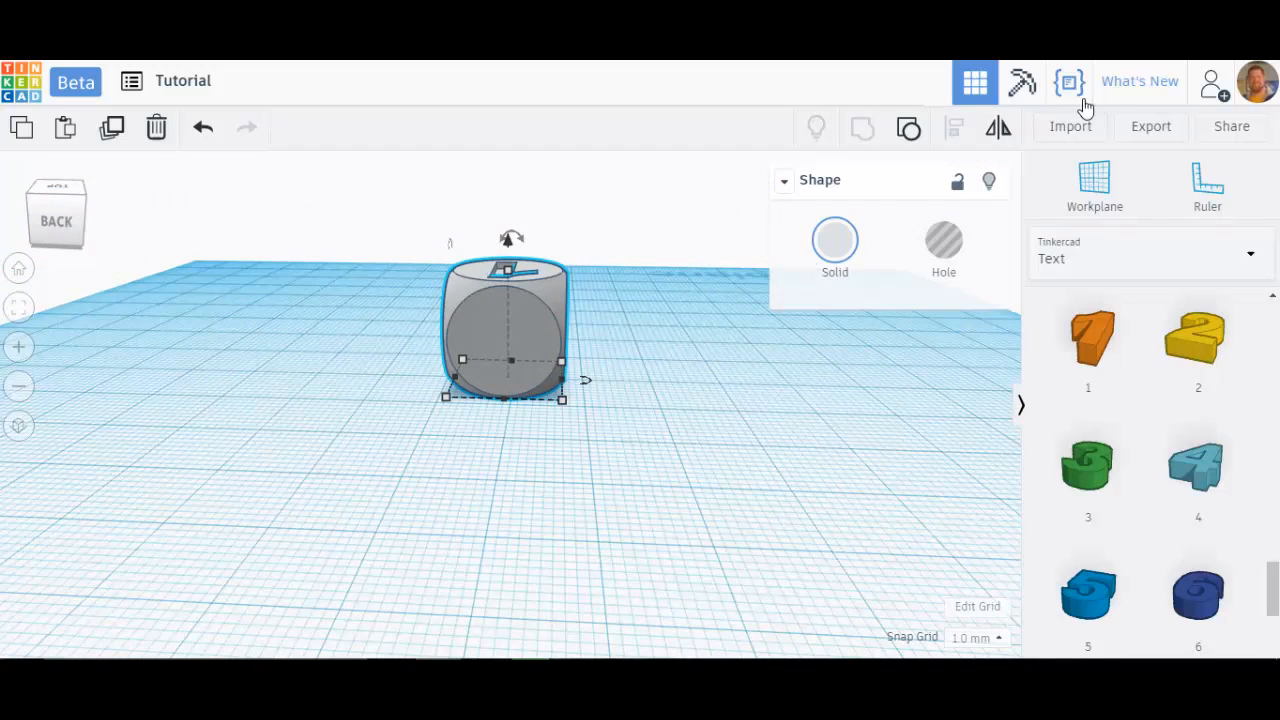
click(514, 335)
drag(1199, 487, 588, 395)
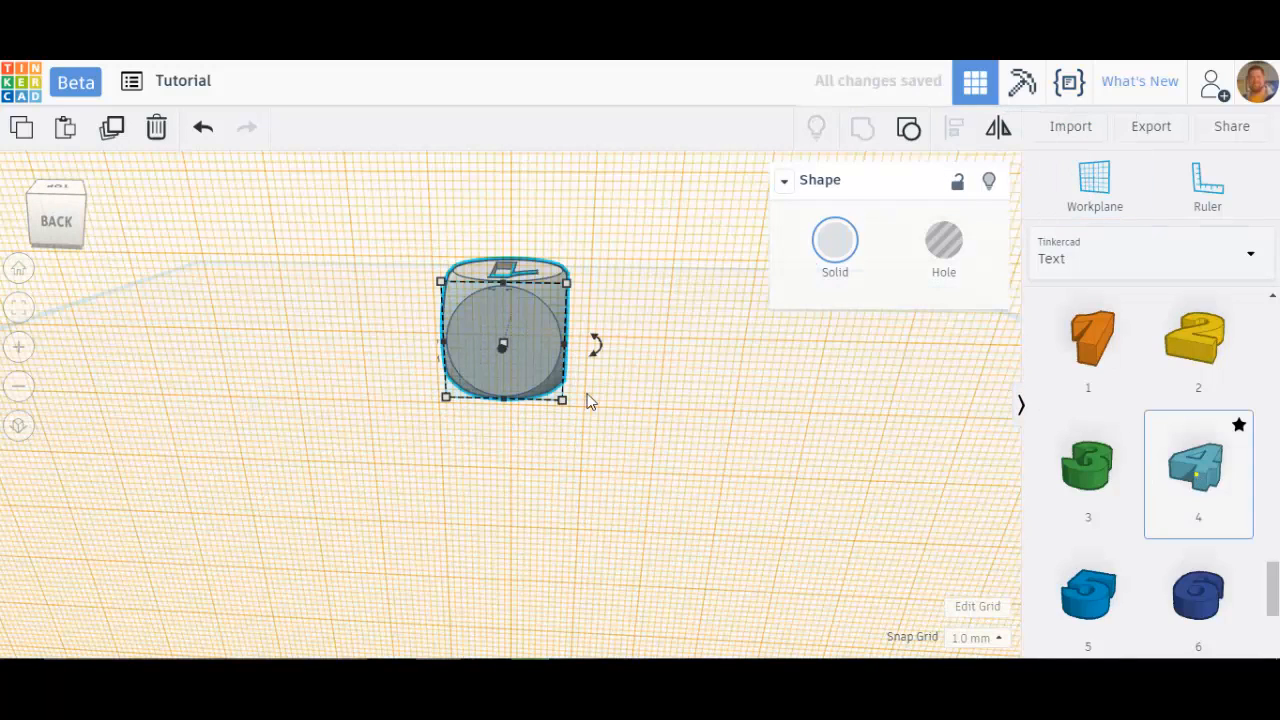
drag(490, 347, 496, 338)
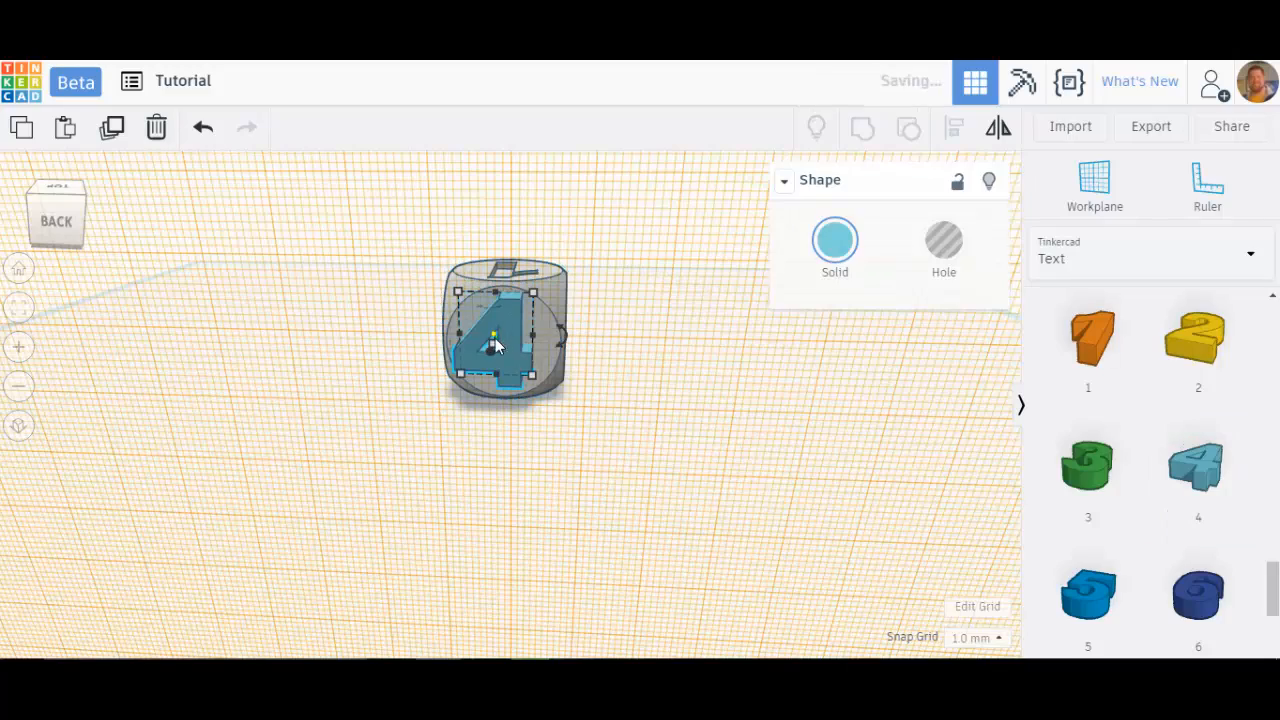
Step: Lower the number 4 by 1 mm into the back face and turn it into a hole
right_drag(610, 410, 783, 431)
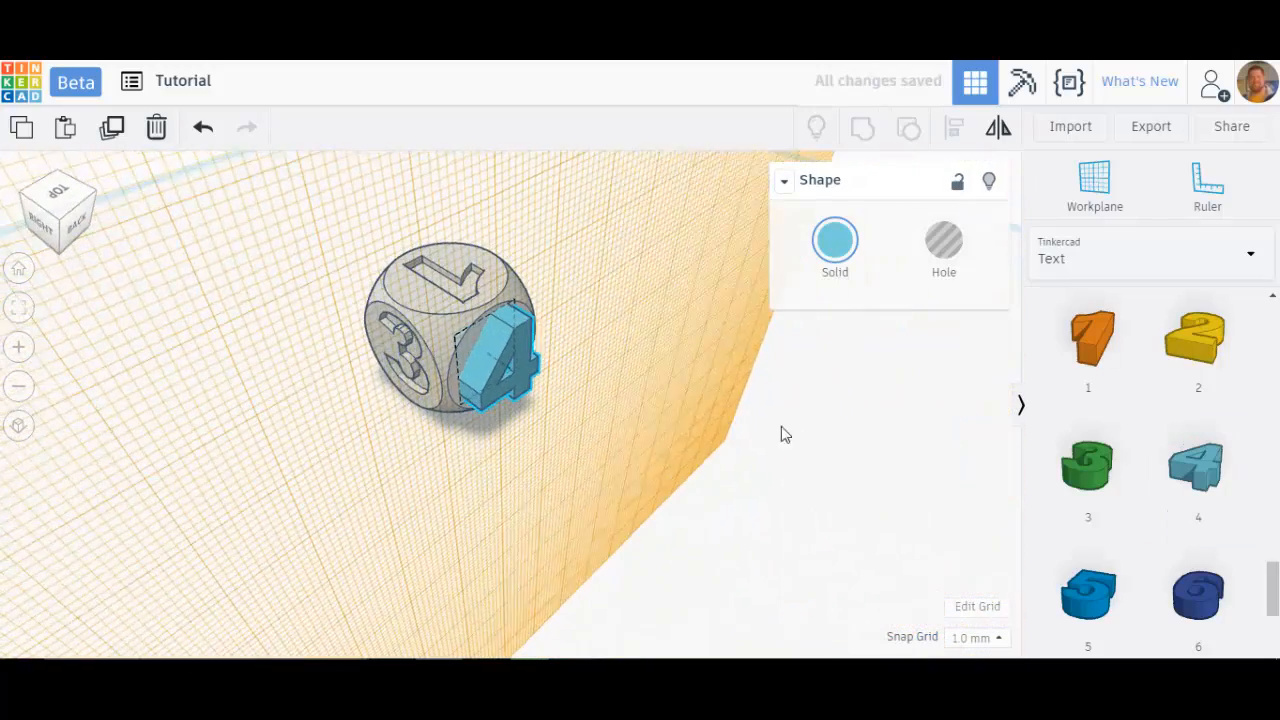
key(Left)
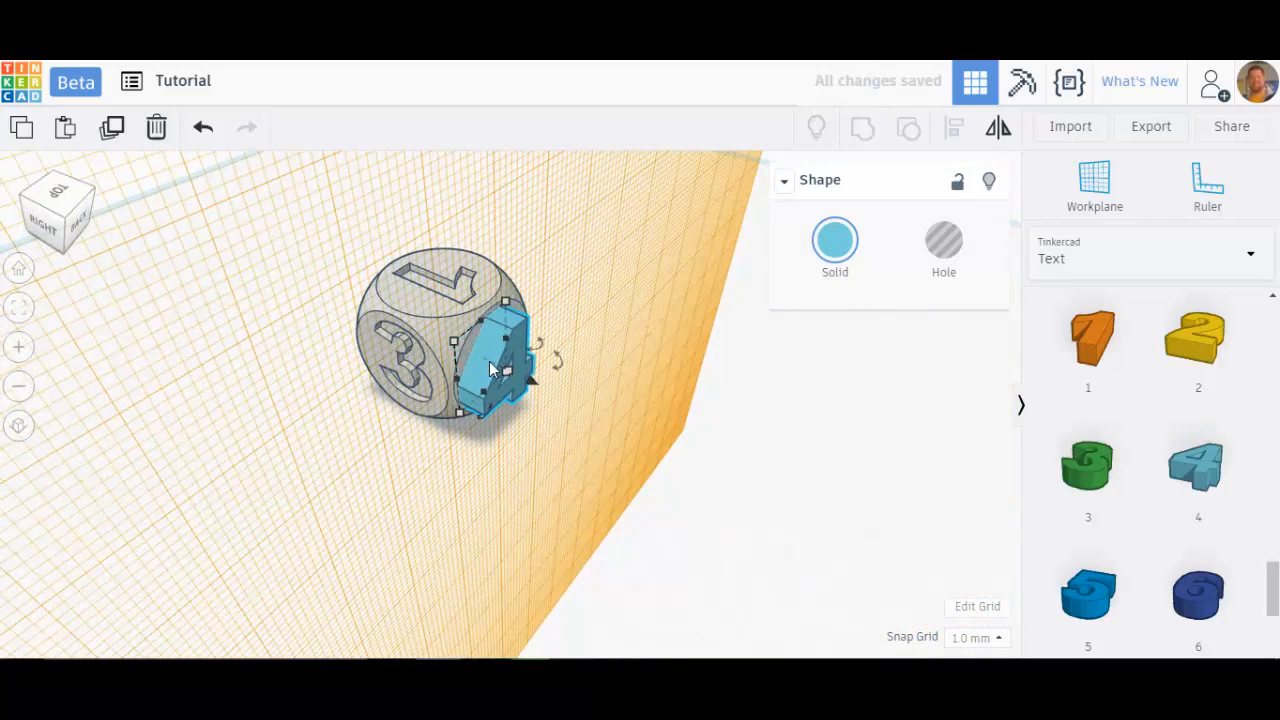
key(Right)
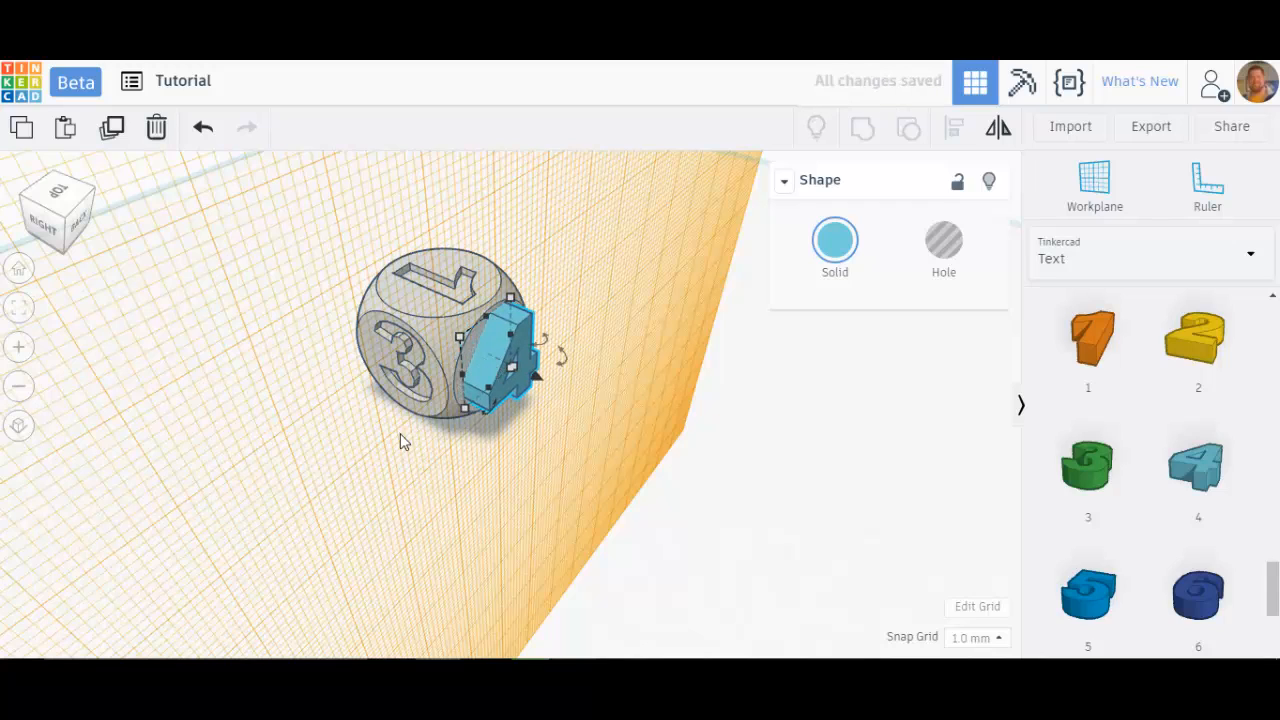
drag(535, 385, 528, 381)
click(944, 244)
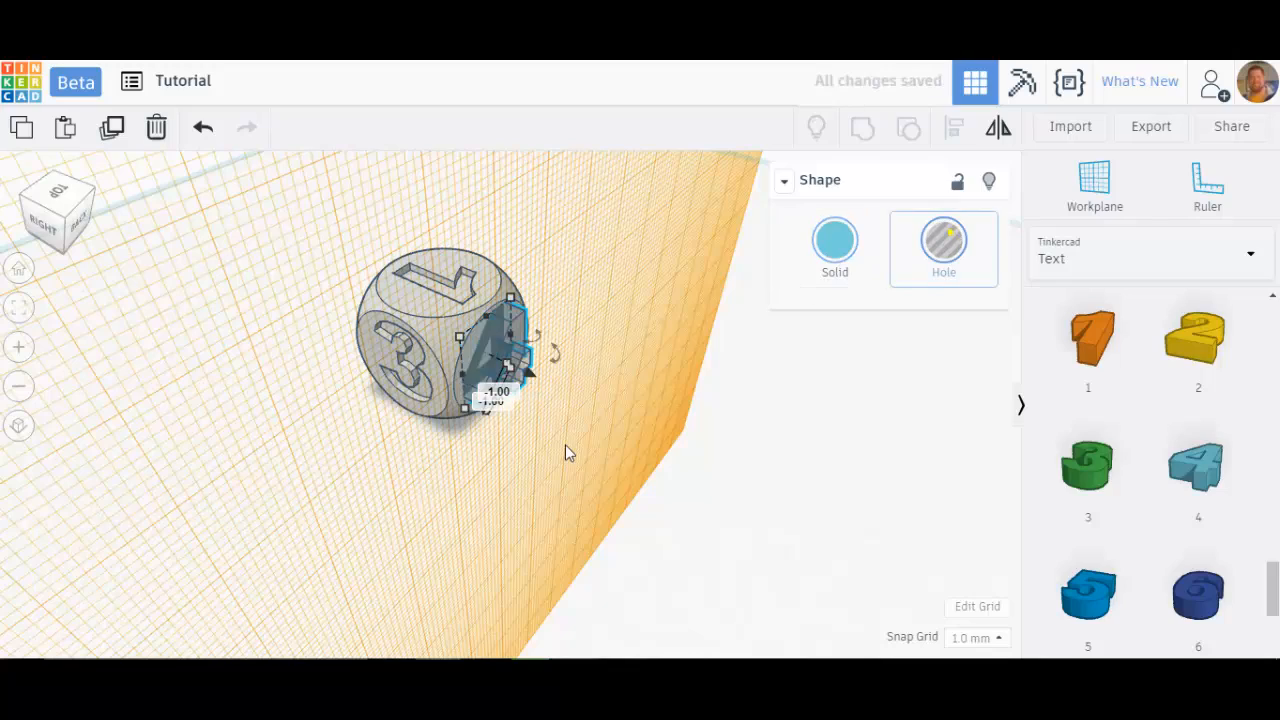
Step: Restore the default workplane and group the number 4 hole with the dice
click(565, 446)
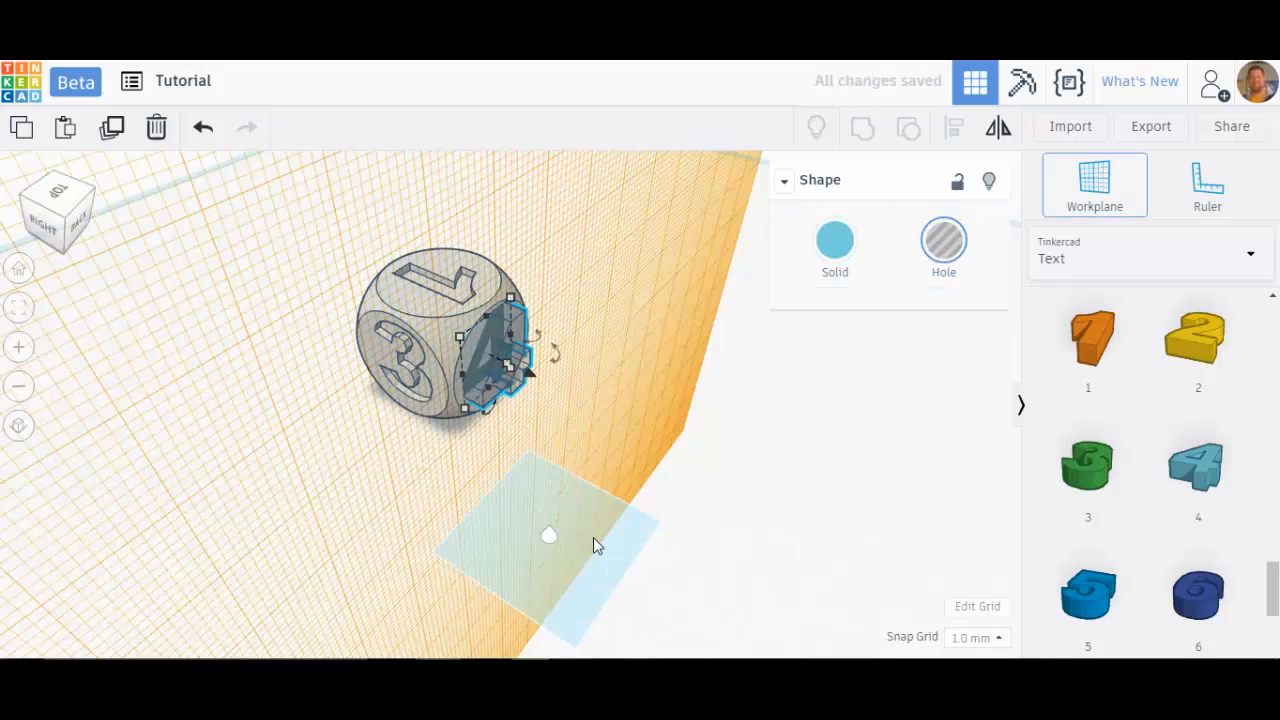
click(593, 537)
right_drag(514, 571, 578, 505)
drag(584, 495, 412, 242)
click(907, 130)
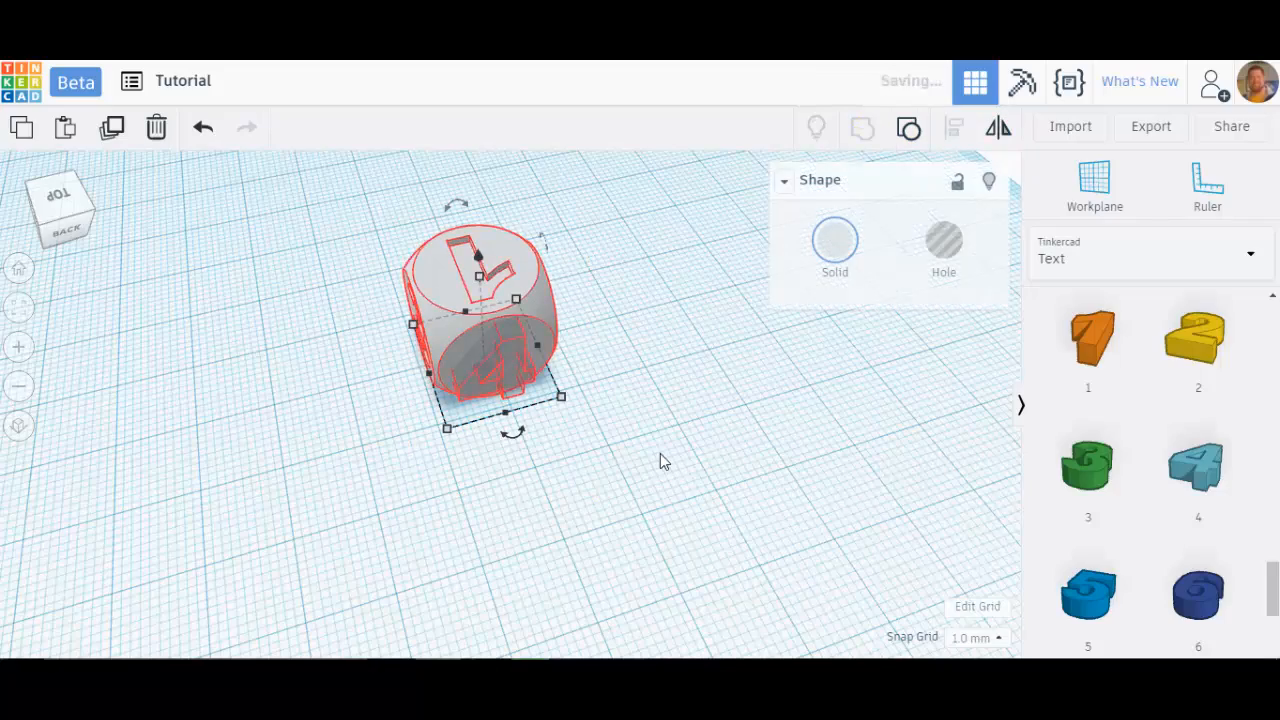
Step: Move the dice to the back-left corner of the workplane, about -70 by -69 mm
click(659, 450)
right_drag(563, 447, 630, 472)
scroll(630, 479, down, 3)
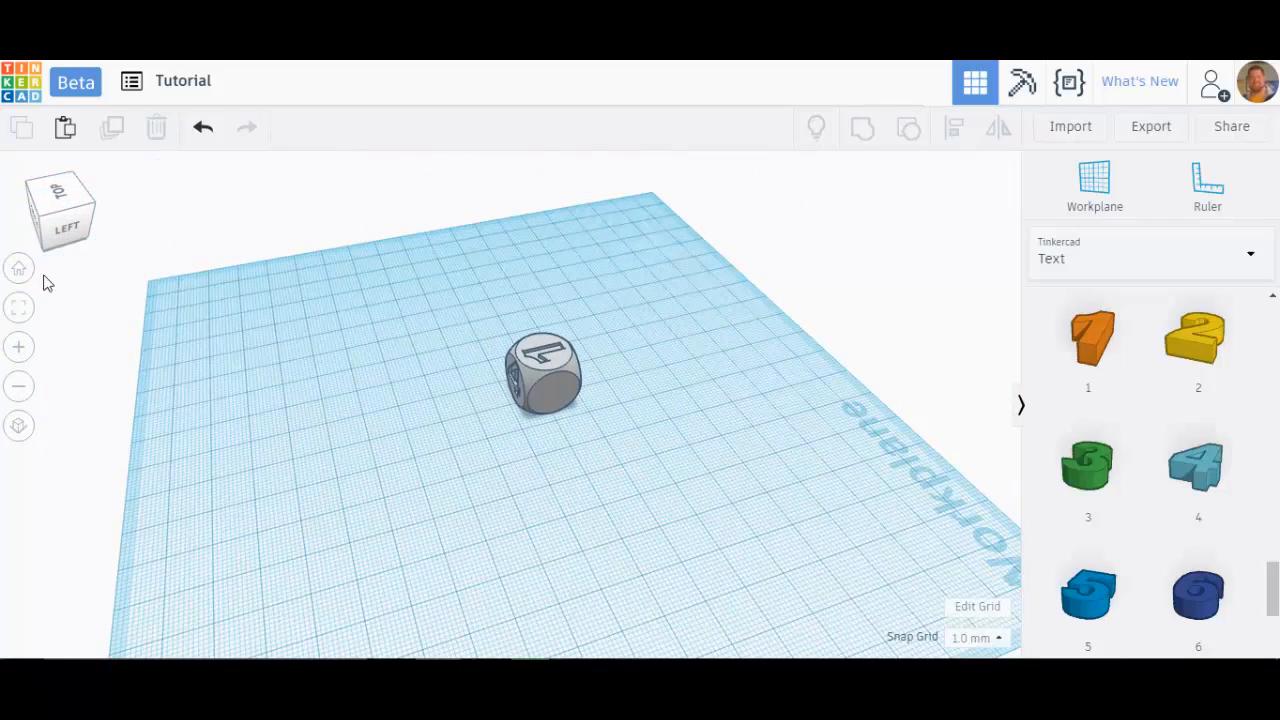
click(17, 271)
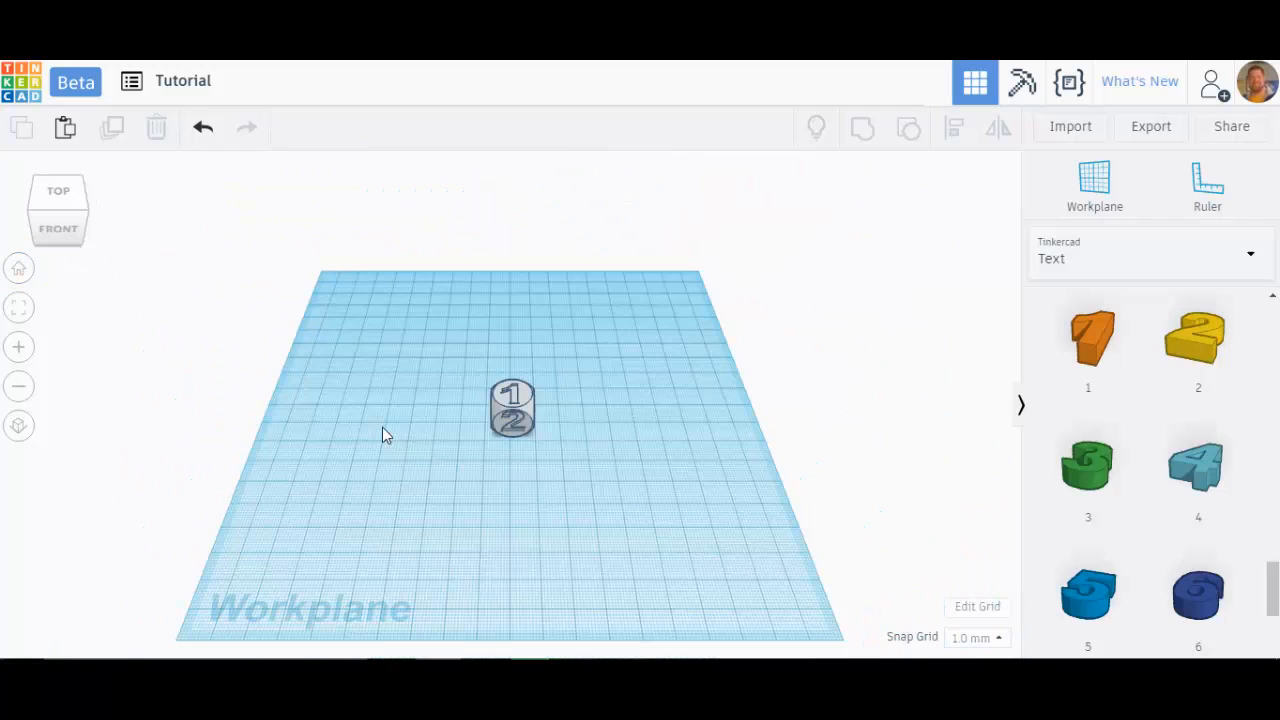
drag(518, 414, 378, 318)
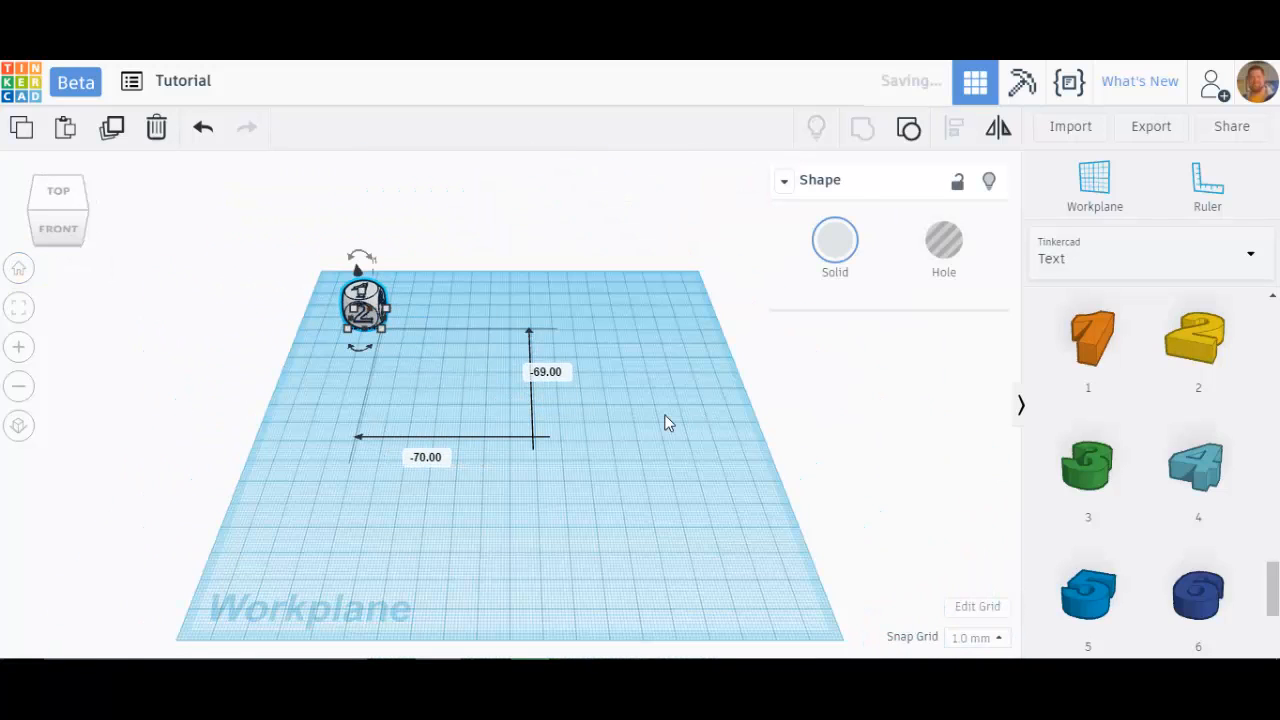
Step: Switch the shape library to Basic Shapes and place an orange cylinder on the workplane
click(1083, 256)
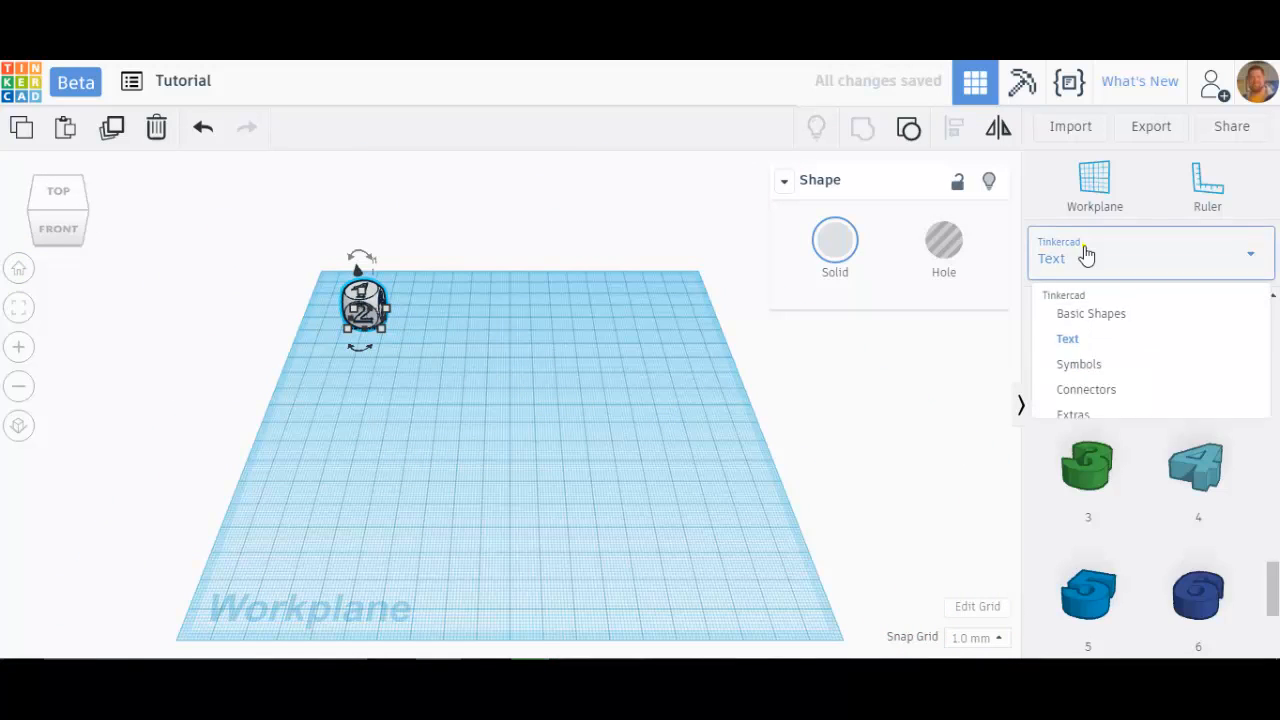
click(1083, 323)
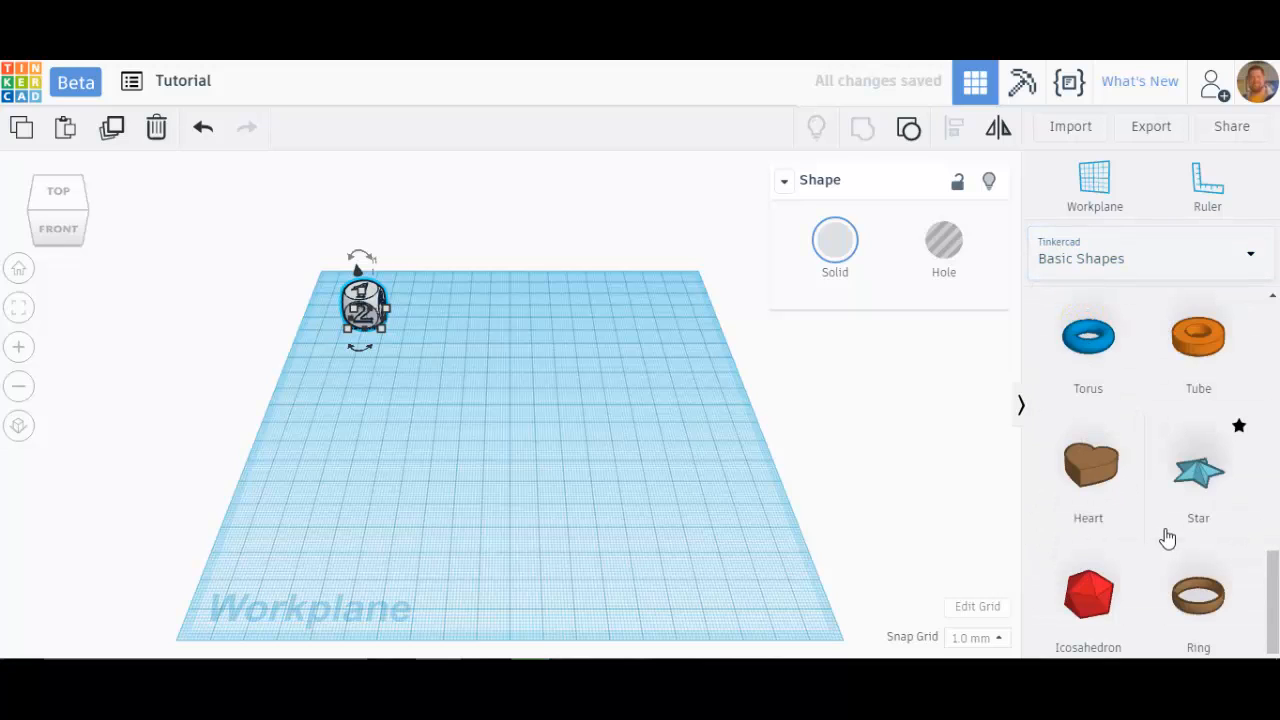
scroll(1152, 512, up, 10)
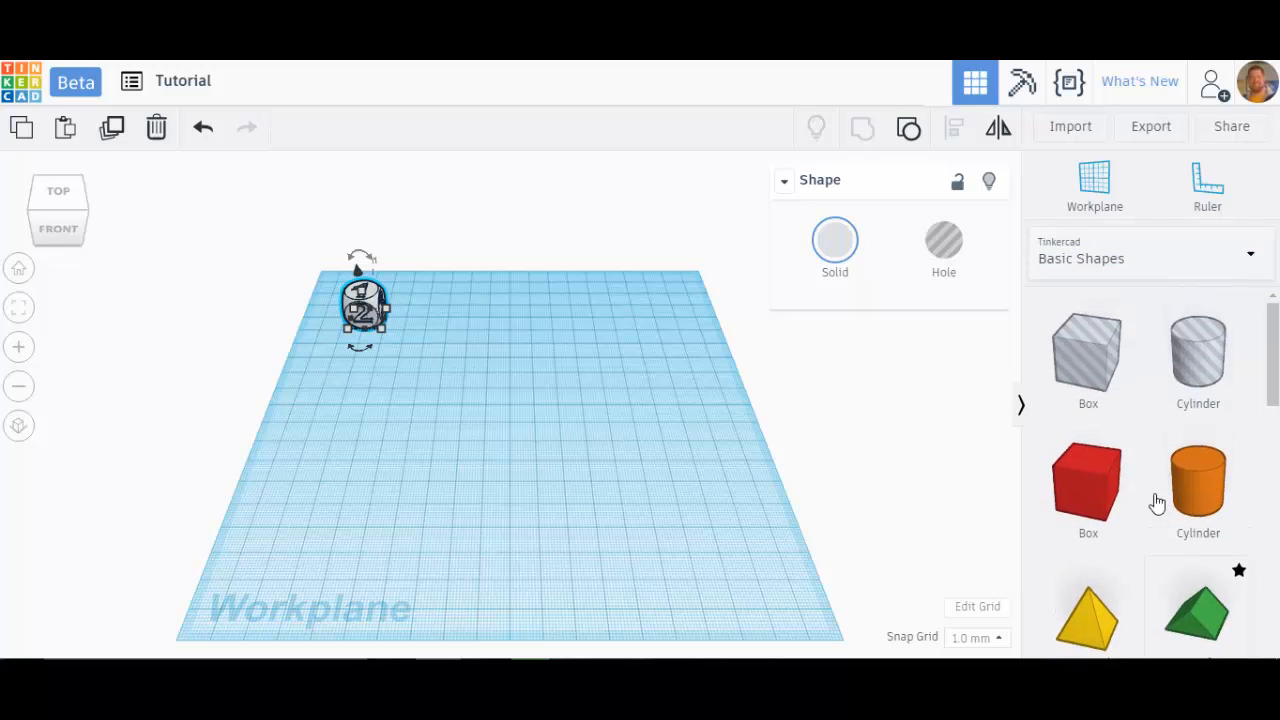
drag(1184, 500, 476, 421)
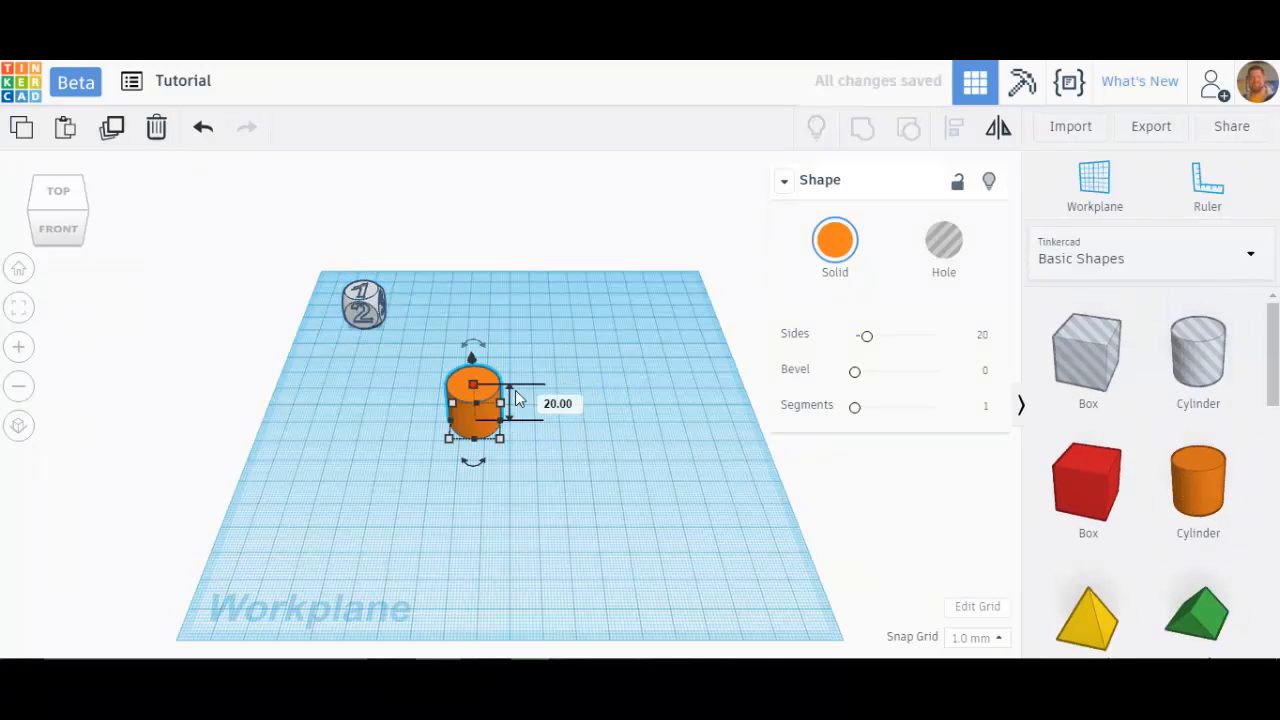
Step: Place a cone from Basic Shapes on the workplane and move it over the cylinder
right_drag(534, 468, 527, 424)
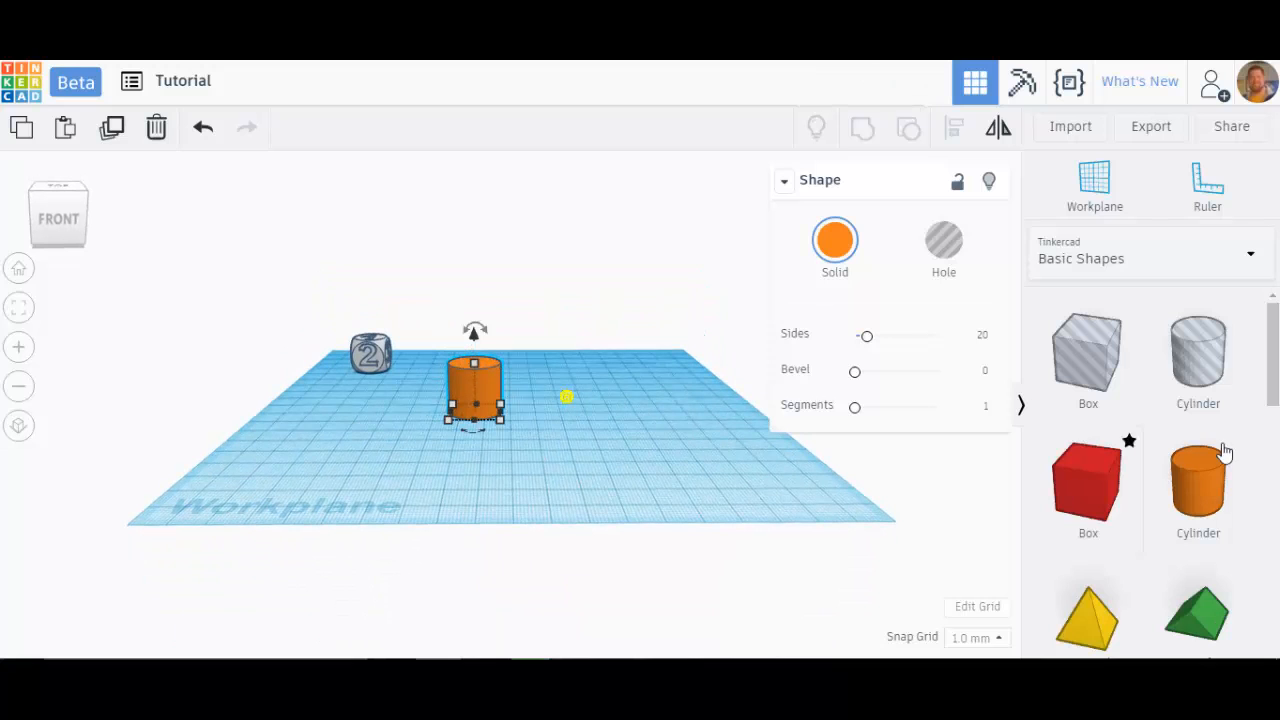
drag(1266, 374, 1268, 520)
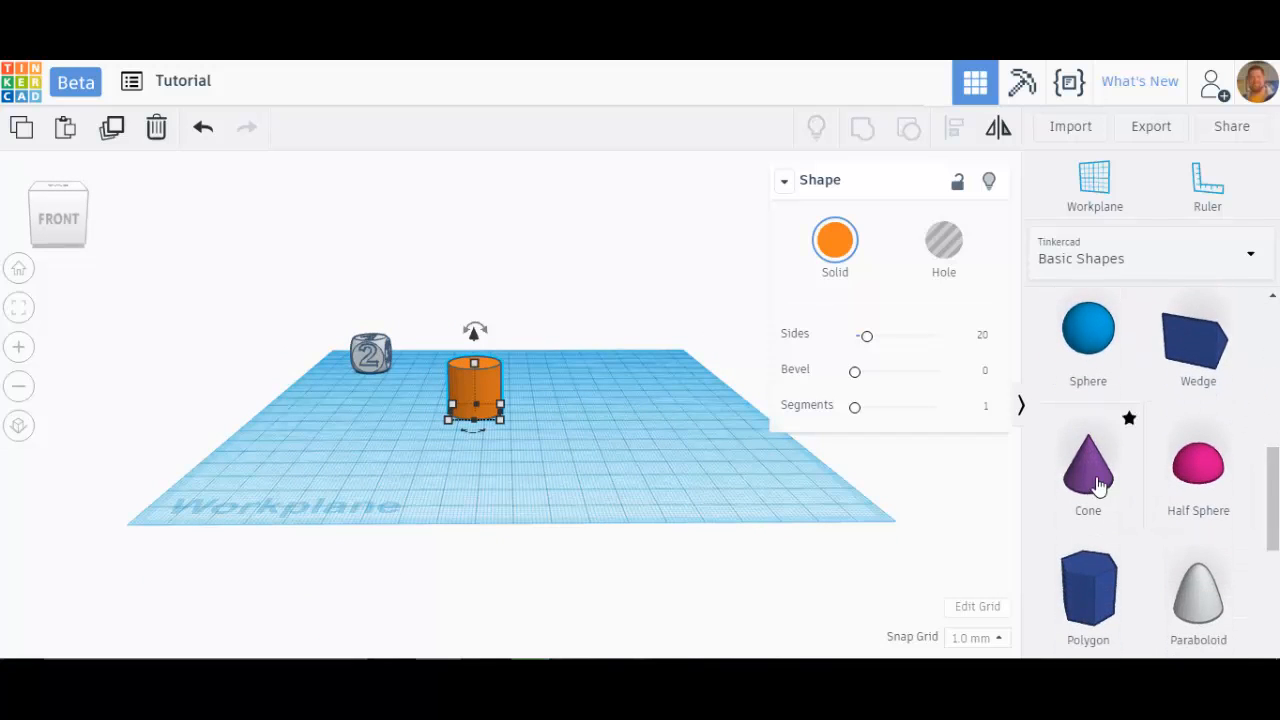
drag(1075, 470, 922, 466)
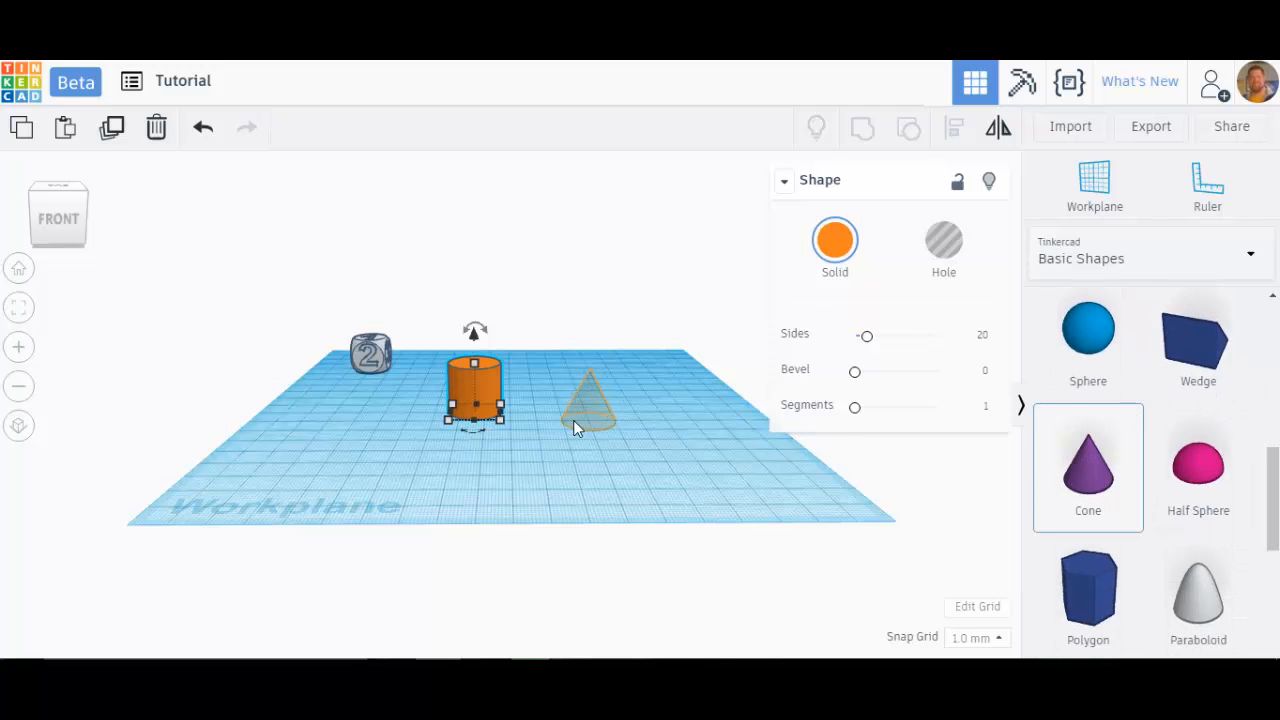
drag(573, 428, 556, 420)
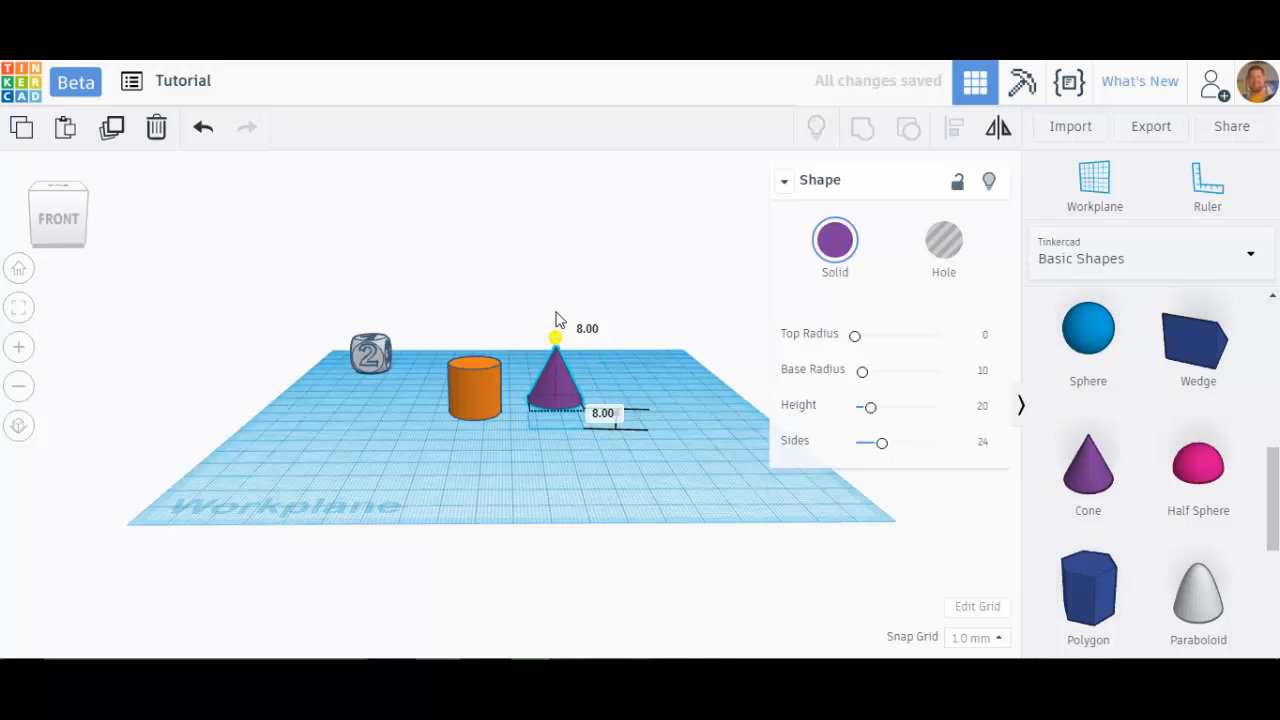
drag(561, 368, 490, 388)
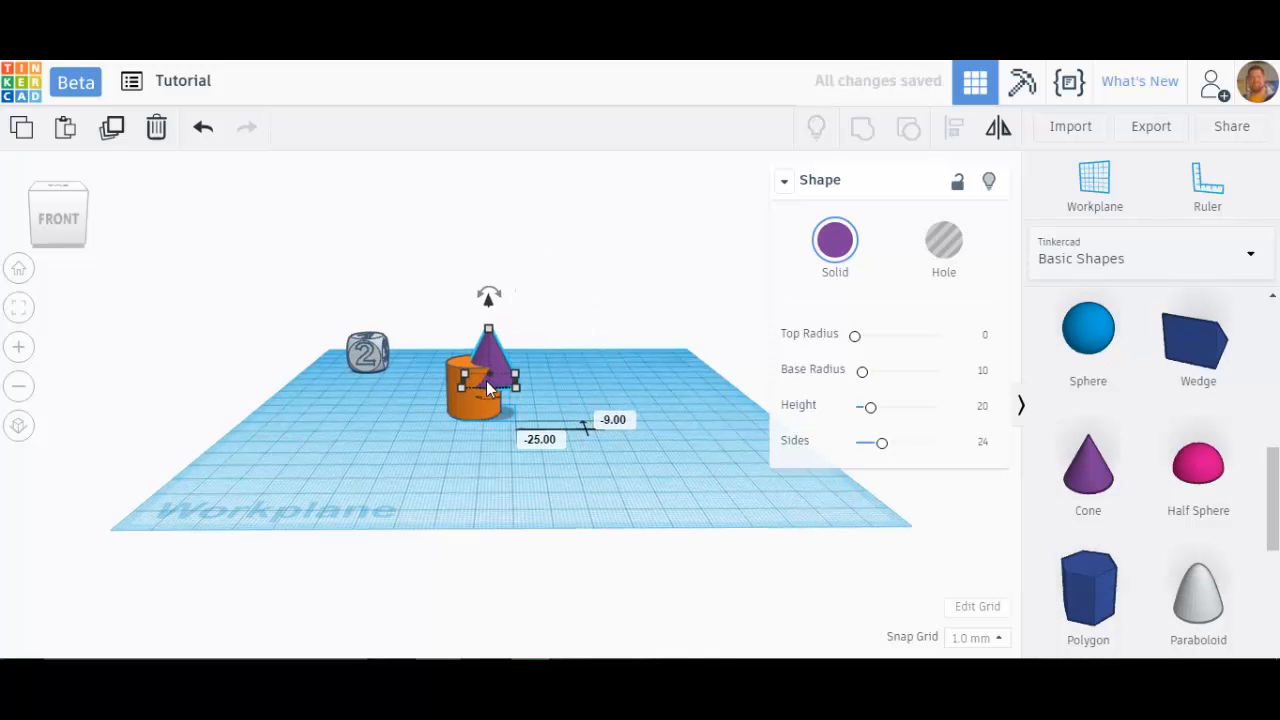
Step: Raise the cone to sit on the cylinder's top, then delete the cone
scroll(485, 387, up, 5)
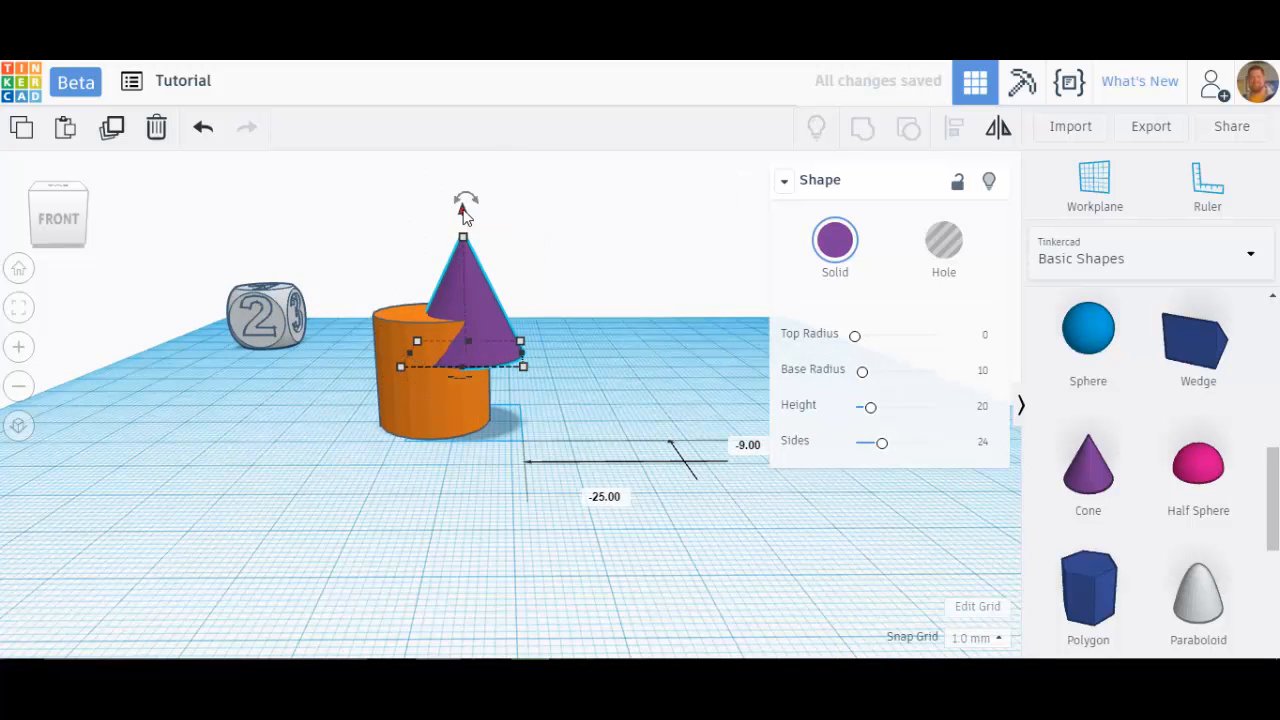
drag(463, 215, 470, 168)
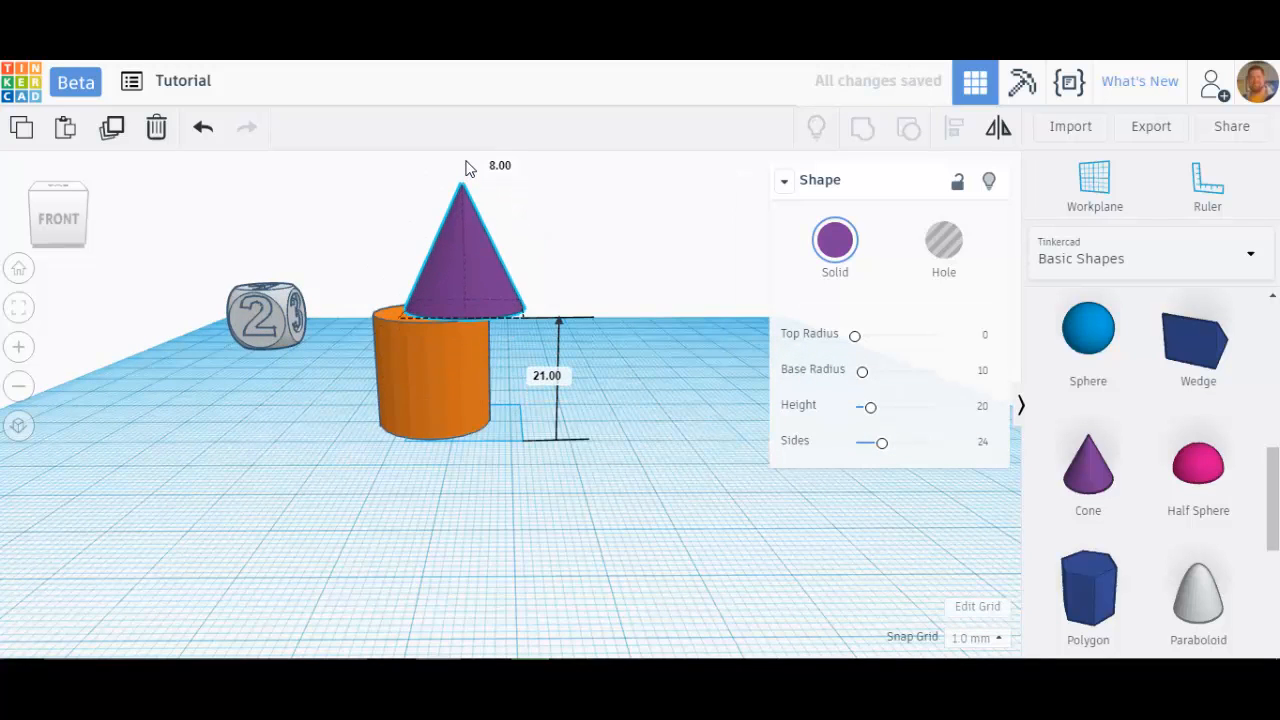
drag(462, 212, 463, 214)
right_drag(466, 315, 472, 302)
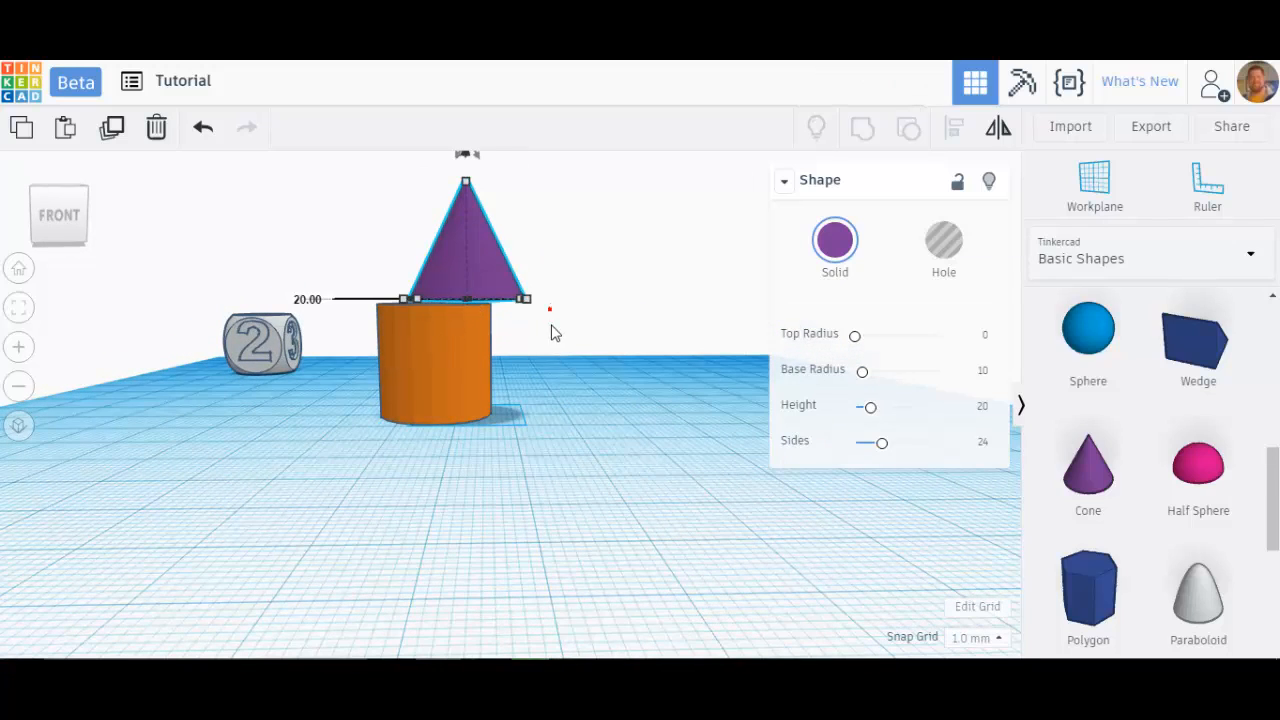
right_drag(551, 331, 500, 344)
drag(468, 345, 462, 345)
right_drag(545, 365, 544, 358)
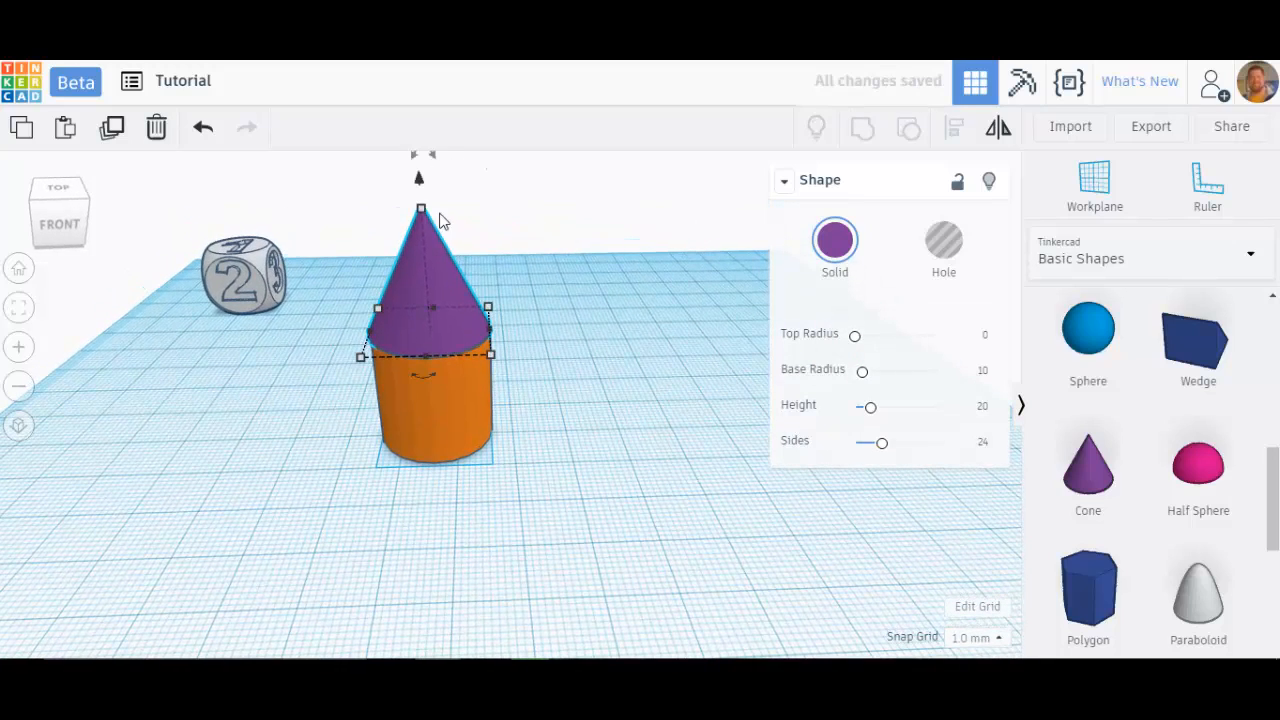
drag(420, 188, 563, 337)
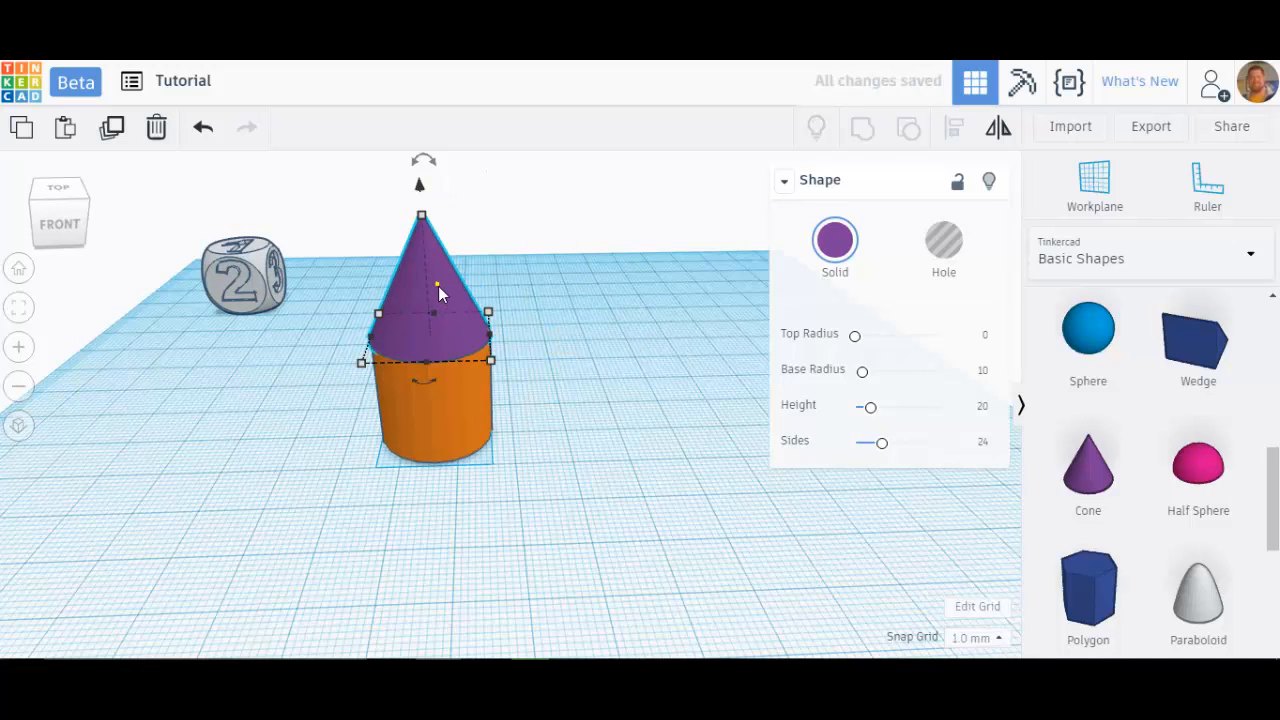
key(Delete)
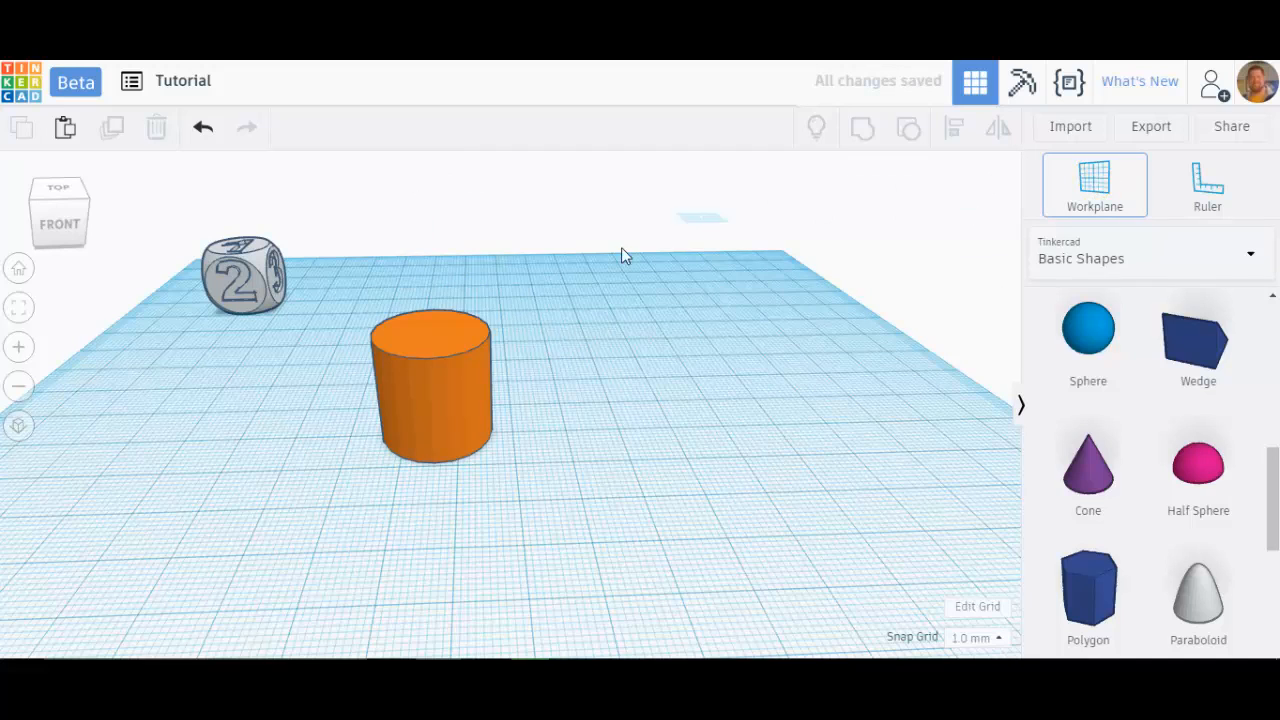
Step: Set the workplane on the cylinder's top face, place a cone on it, and restore the default workplane
click(426, 332)
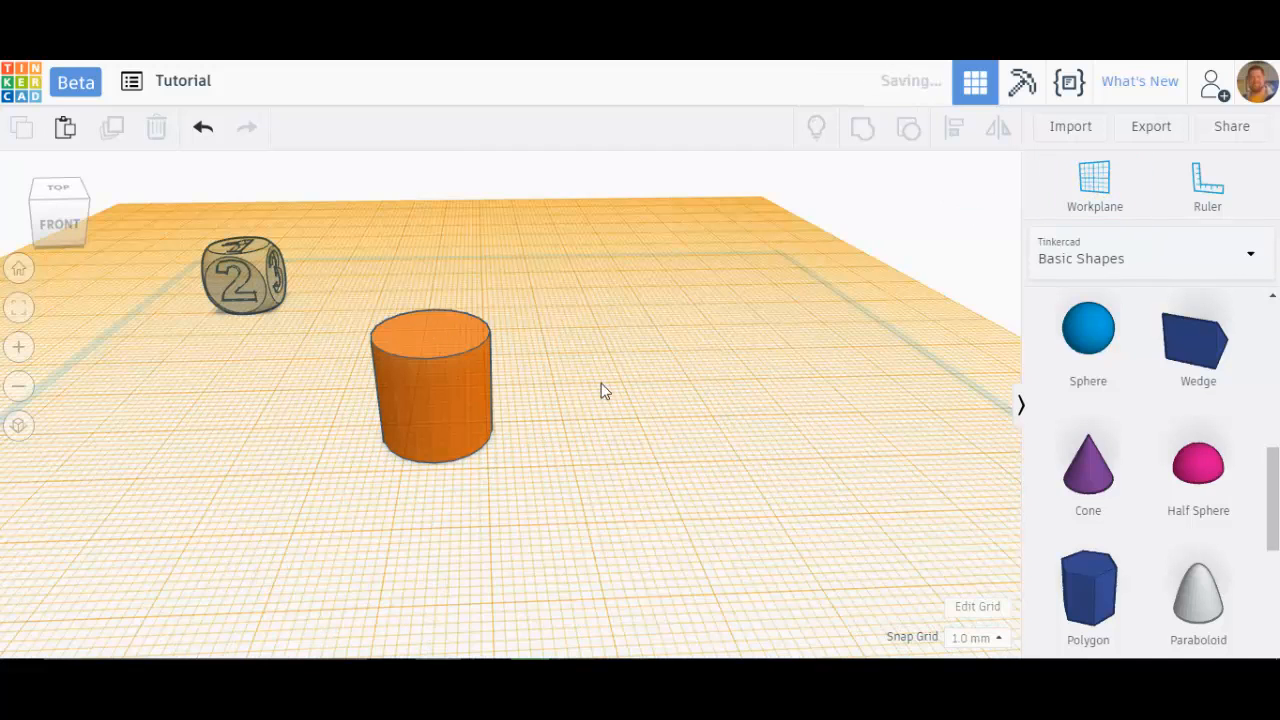
click(1094, 478)
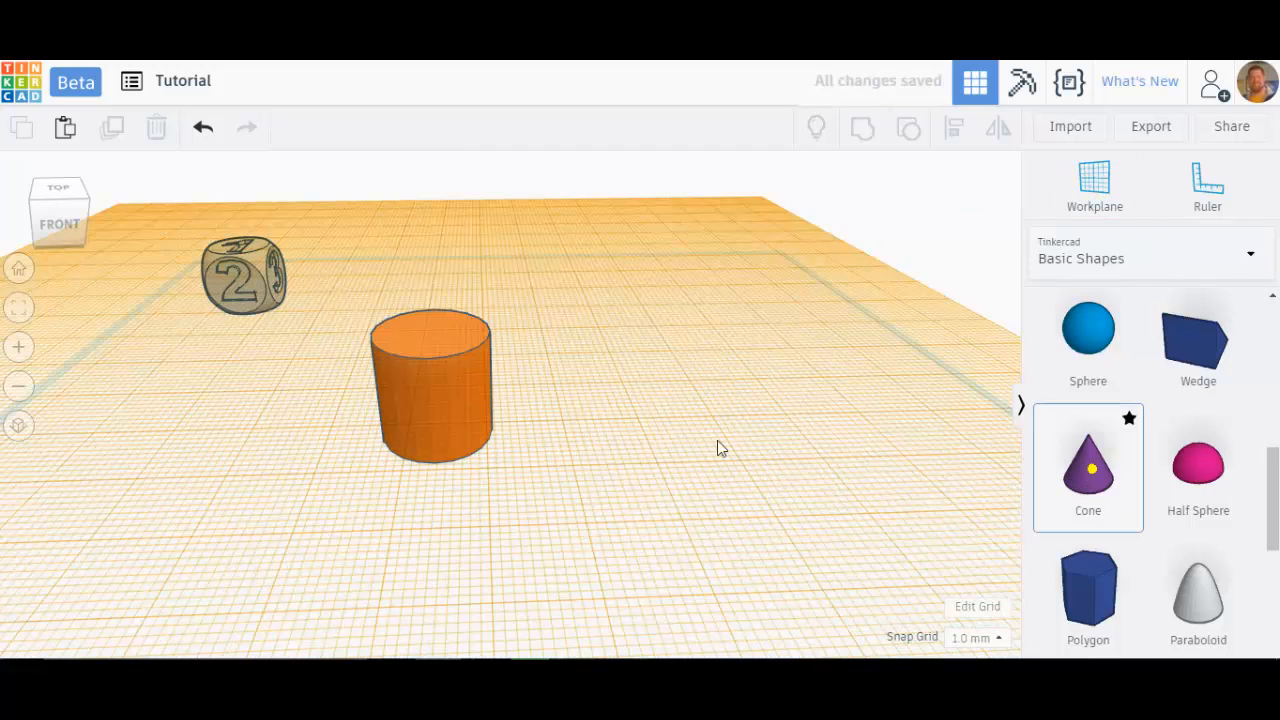
click(428, 335)
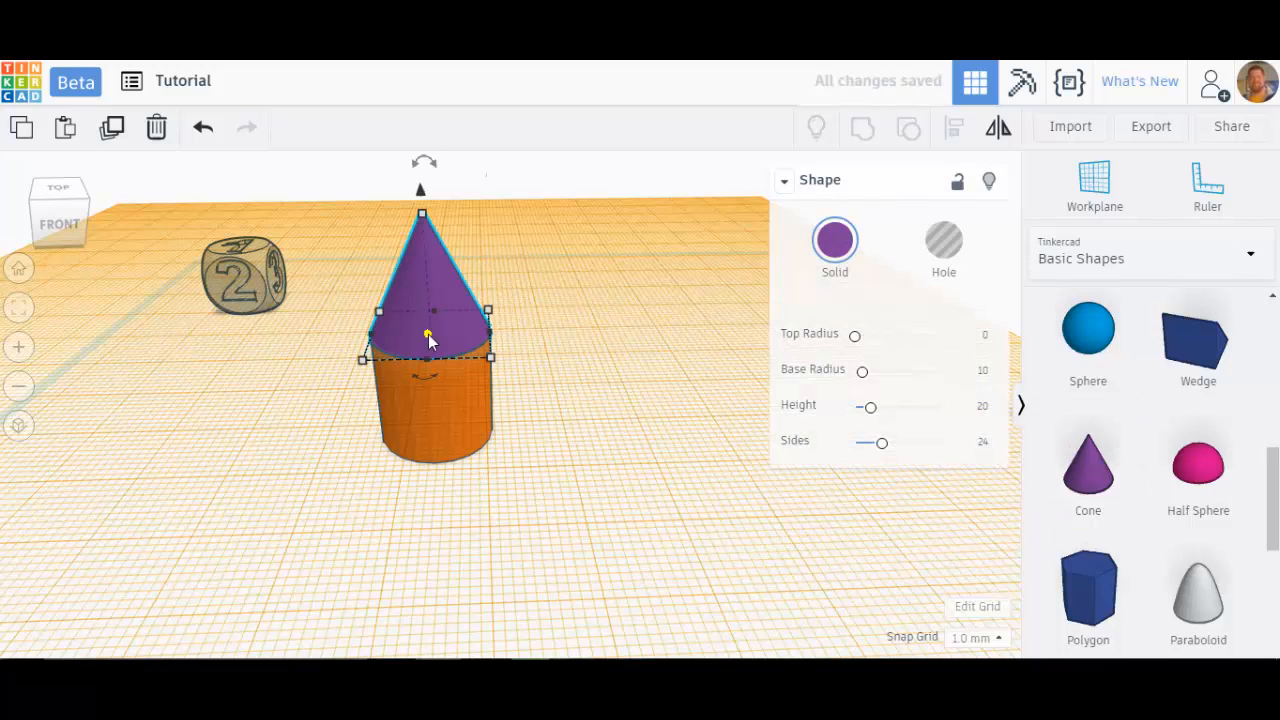
click(1094, 185)
click(600, 510)
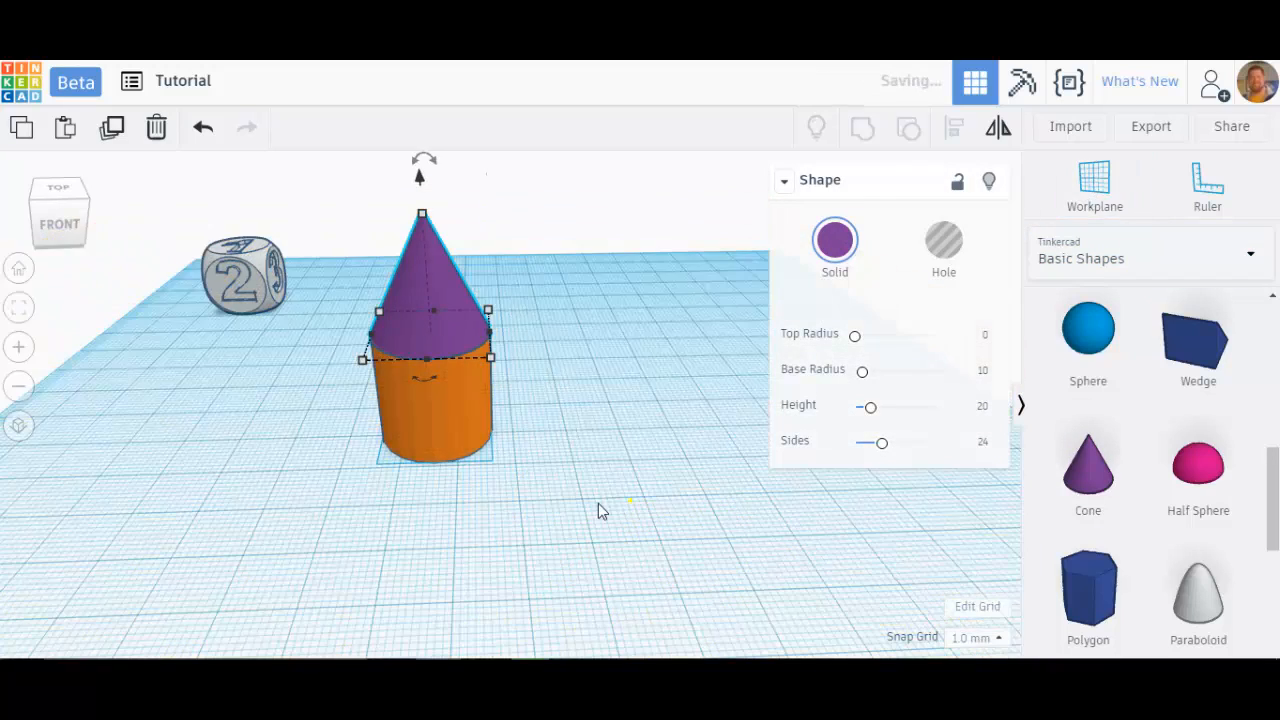
Step: Inspect the cone sitting on the cylinder from close up
scroll(425, 388, up, 6)
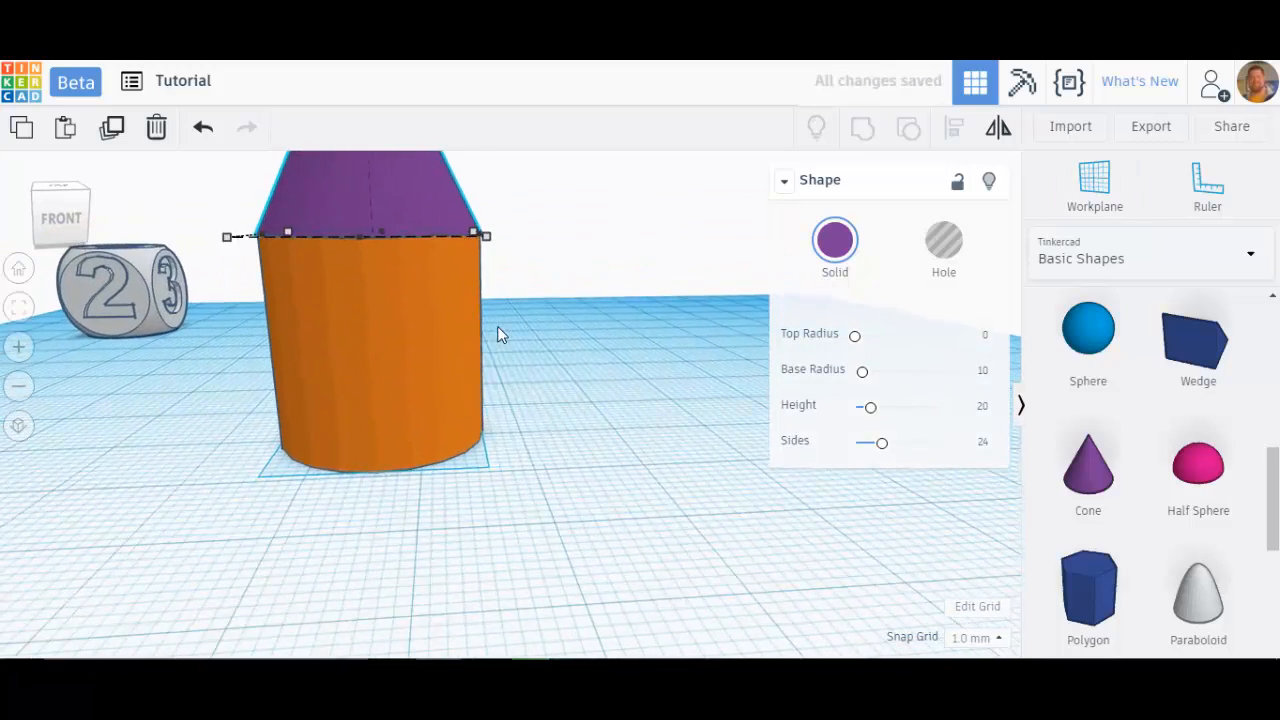
scroll(500, 335, up, 2)
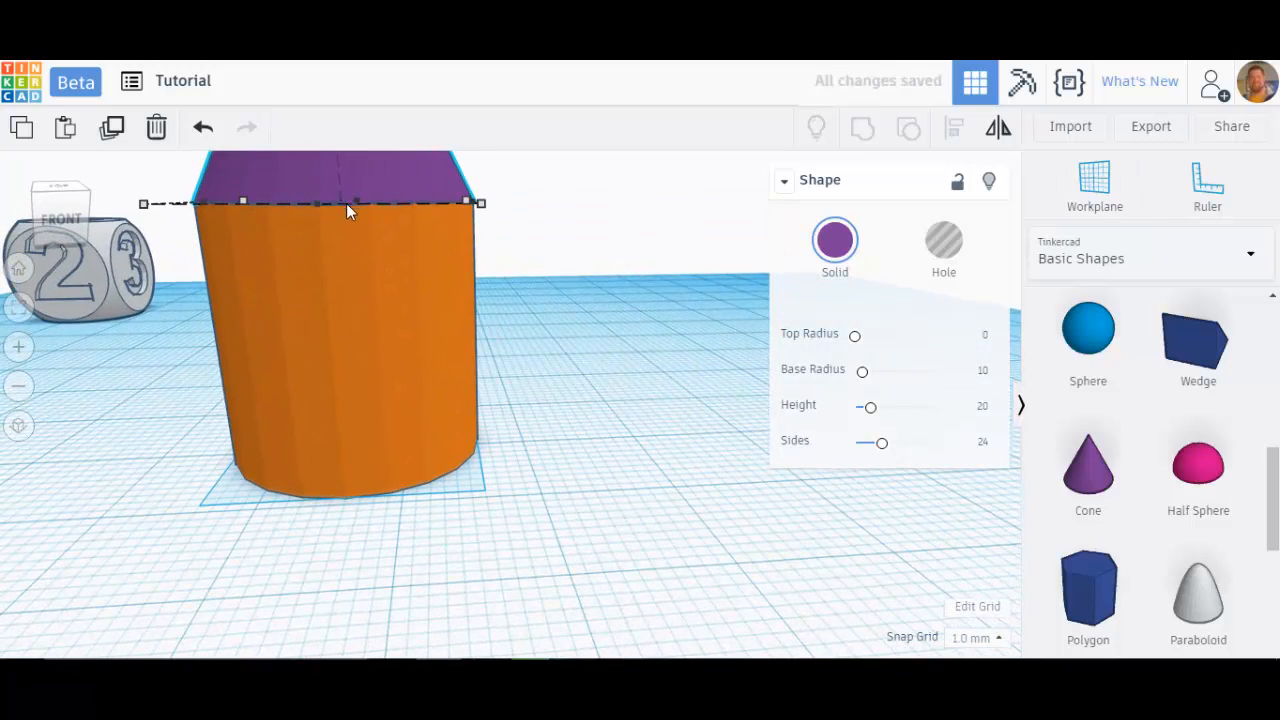
click(561, 306)
right_drag(561, 306, 550, 395)
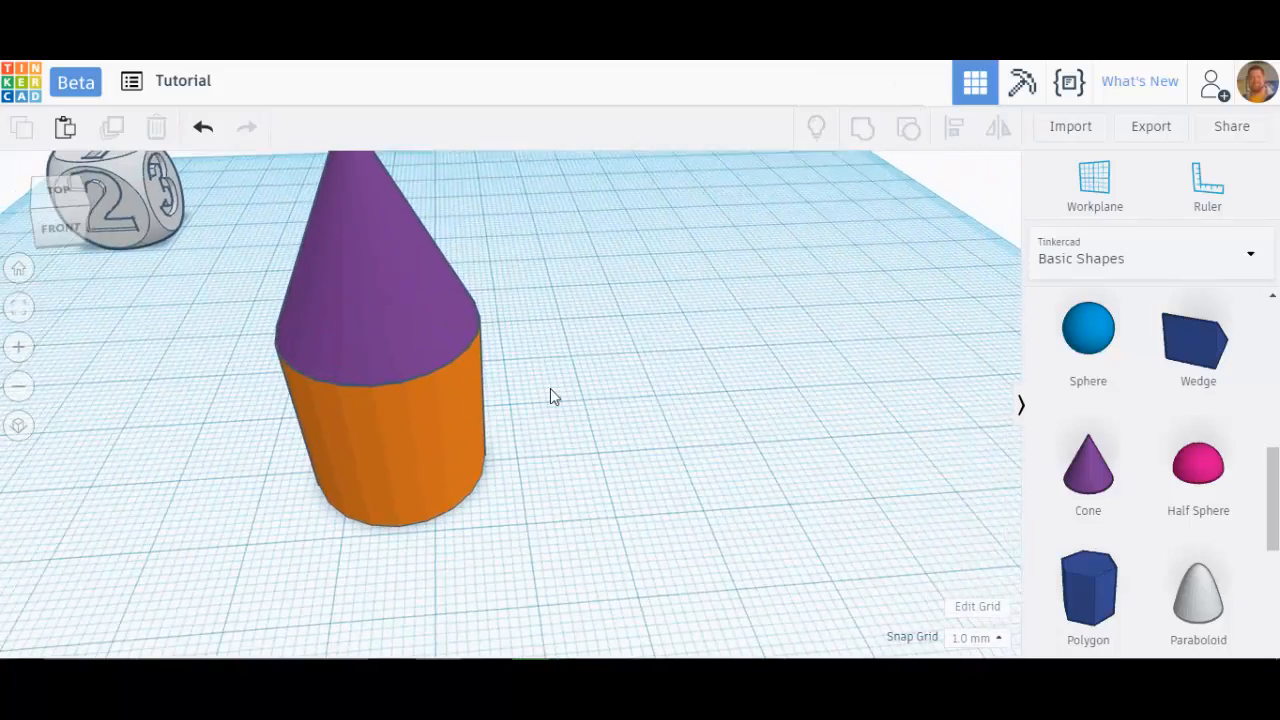
scroll(550, 392, down, 5)
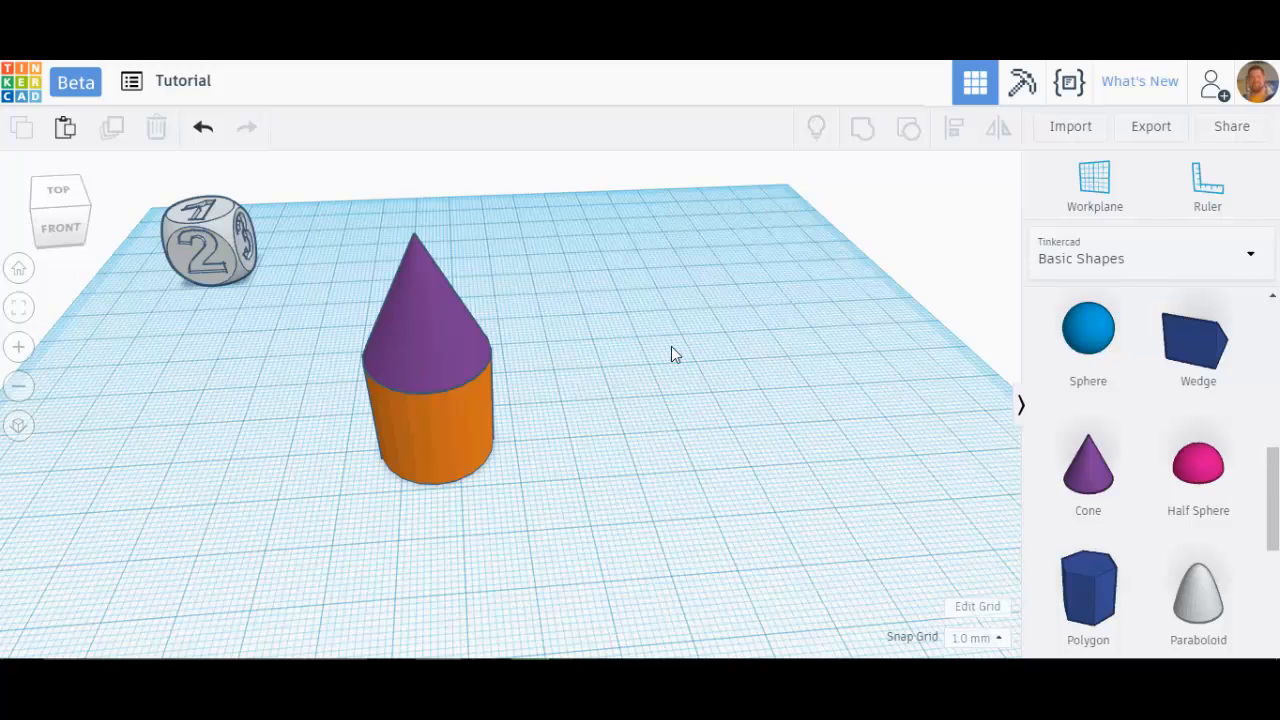
Step: Open the shape library's category list
click(1120, 254)
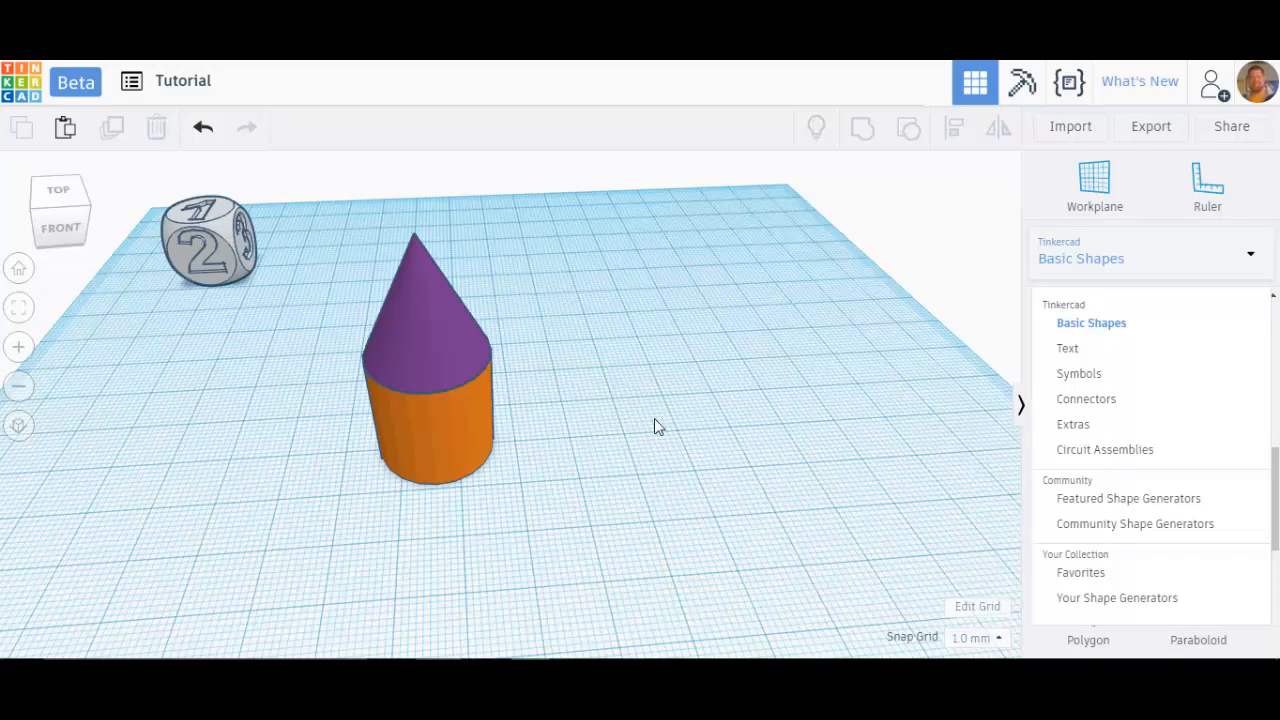
mouse_move(520, 437)
right_down()
mouse_move(500, 380)
mouse_move(523, 414)
mouse_move(626, 437)
mouse_move(554, 457)
mouse_move(542, 432)
right_up()
scroll(601, 441, down, 5)
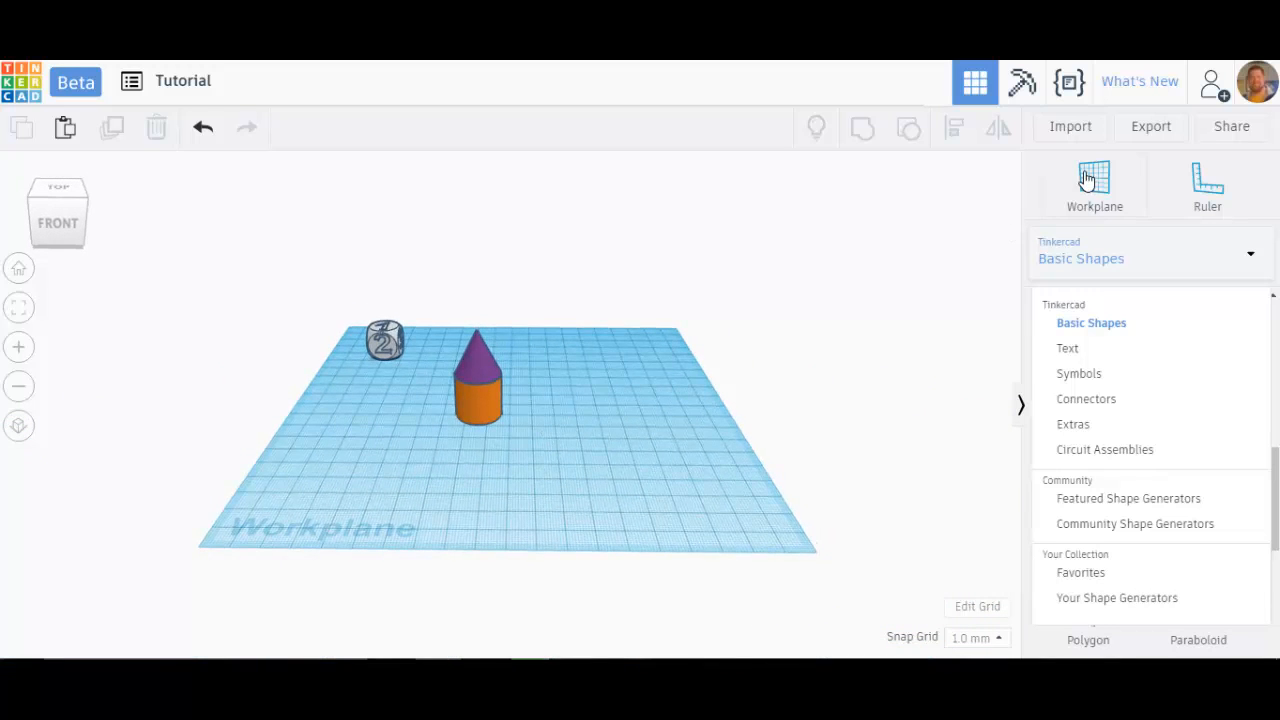